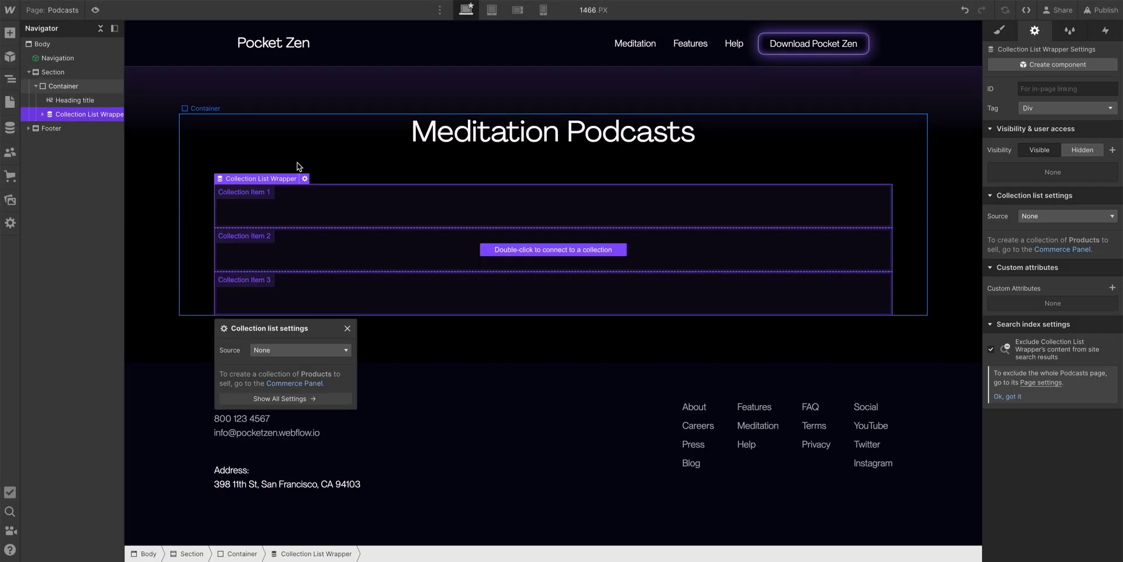
- Browse the Podcasts CMS items, viewing Ep. 114 'The Calm Mind' and Ep. 113 'Meditation Moments'
{"action": "type", "text": "ar"}
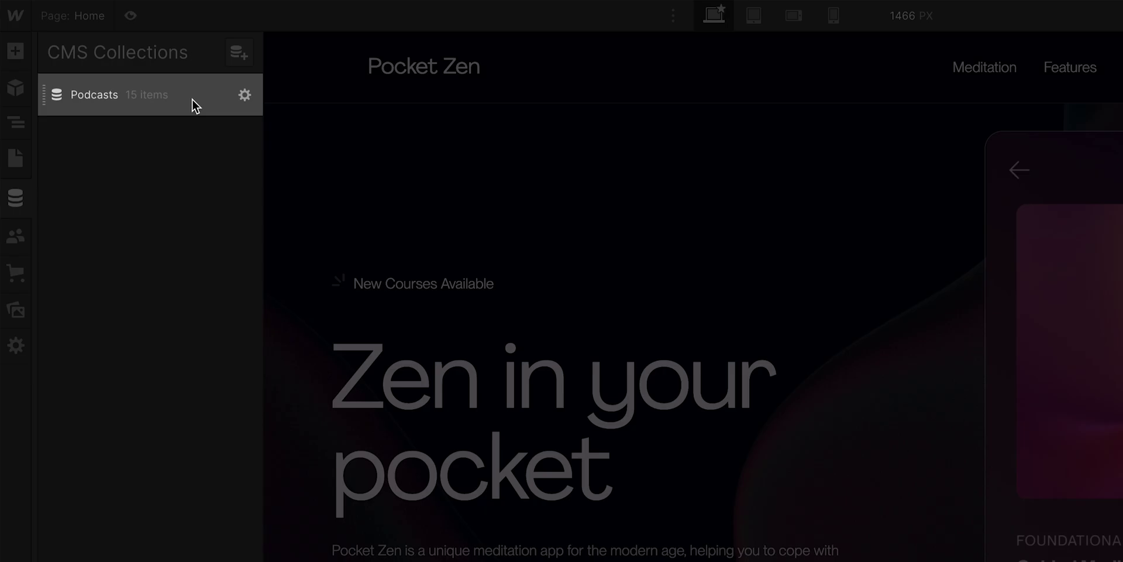
{"action": "left_click", "coordinate": [193, 100]}
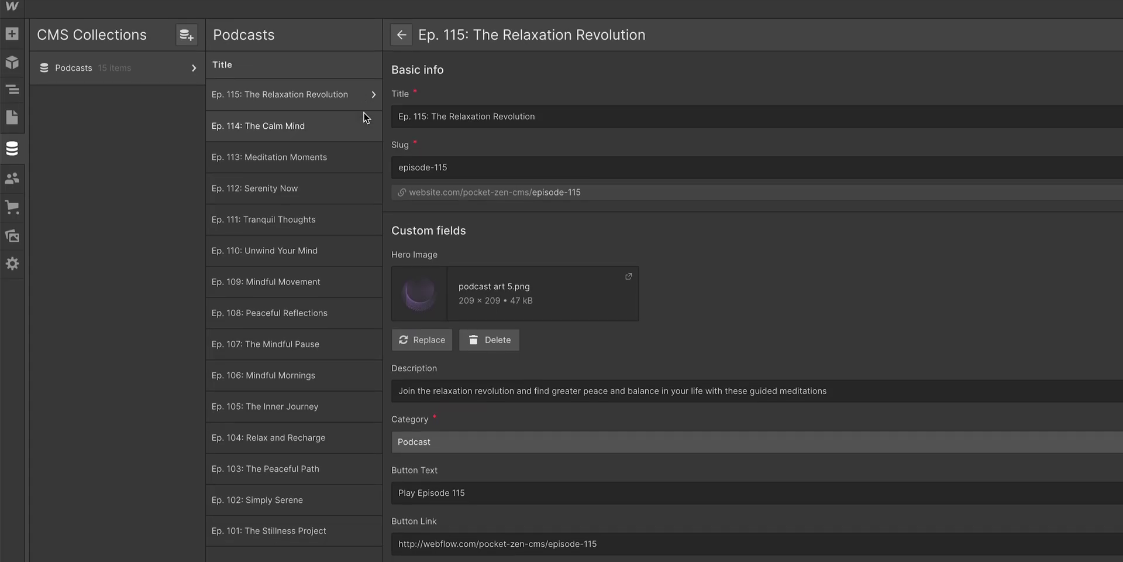
{"action": "left_click", "coordinate": [365, 123]}
{"action": "left_click", "coordinate": [363, 142]}
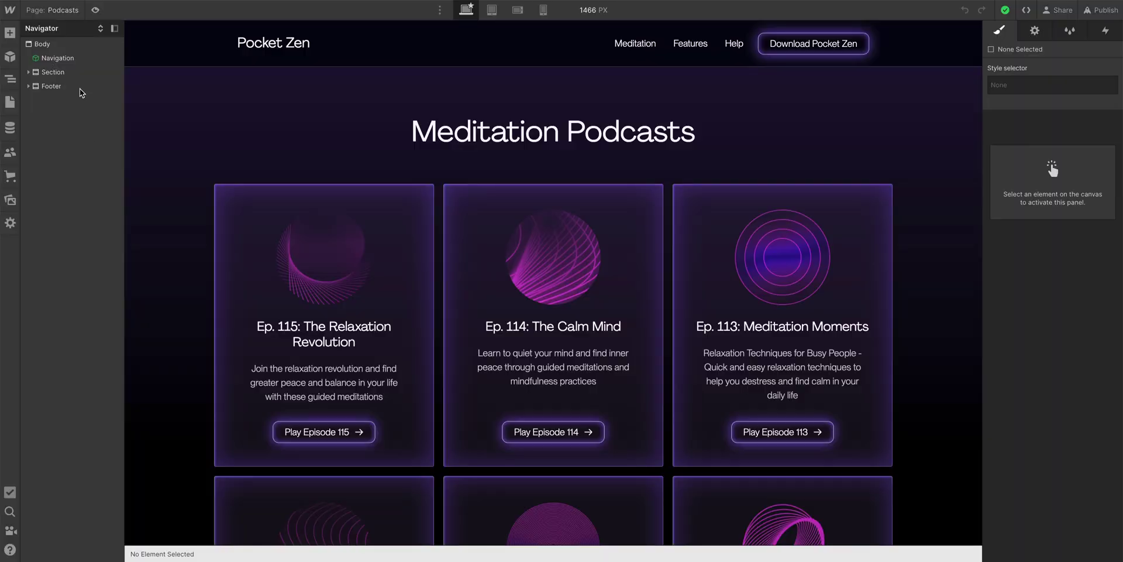
- Switch to the Home page and scroll down to the feature cards
{"action": "left_click", "coordinate": [62, 13]}
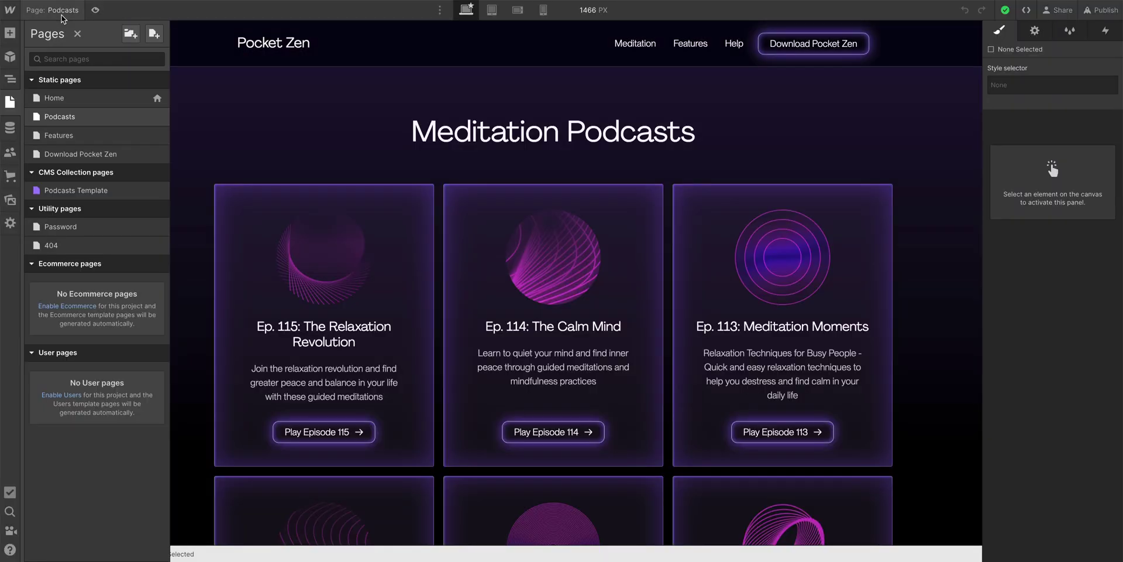
{"action": "left_click", "coordinate": [70, 98]}
{"action": "scroll", "coordinate": [154, 127], "scroll_direction": "down", "scroll_amount": 7}
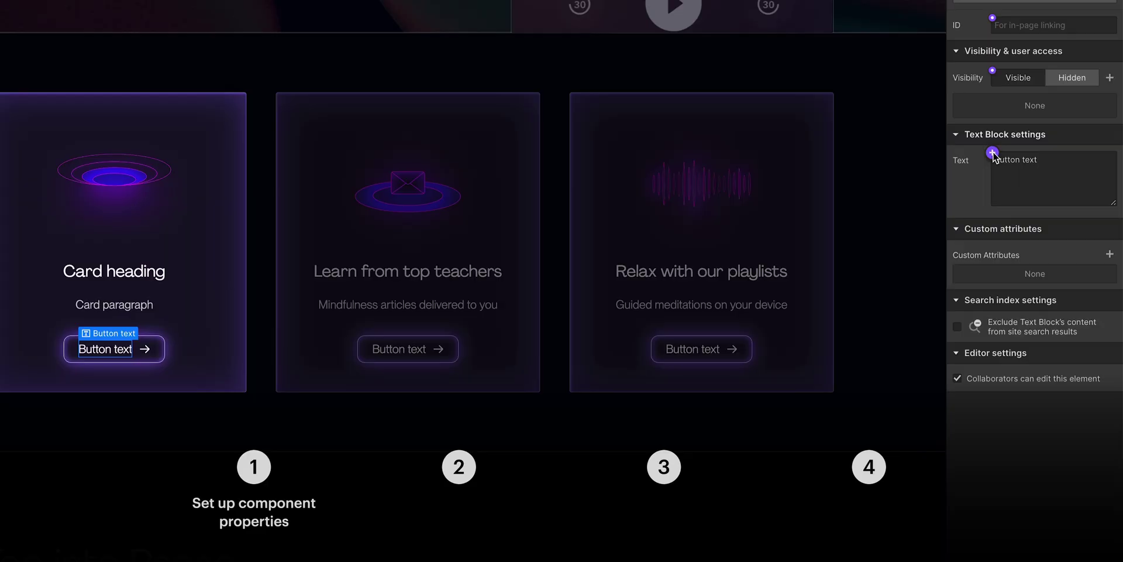
- Connect the button text to a new 'Button text - Text' property and place Card in the Collection Item
{"action": "left_click", "coordinate": [992, 153]}
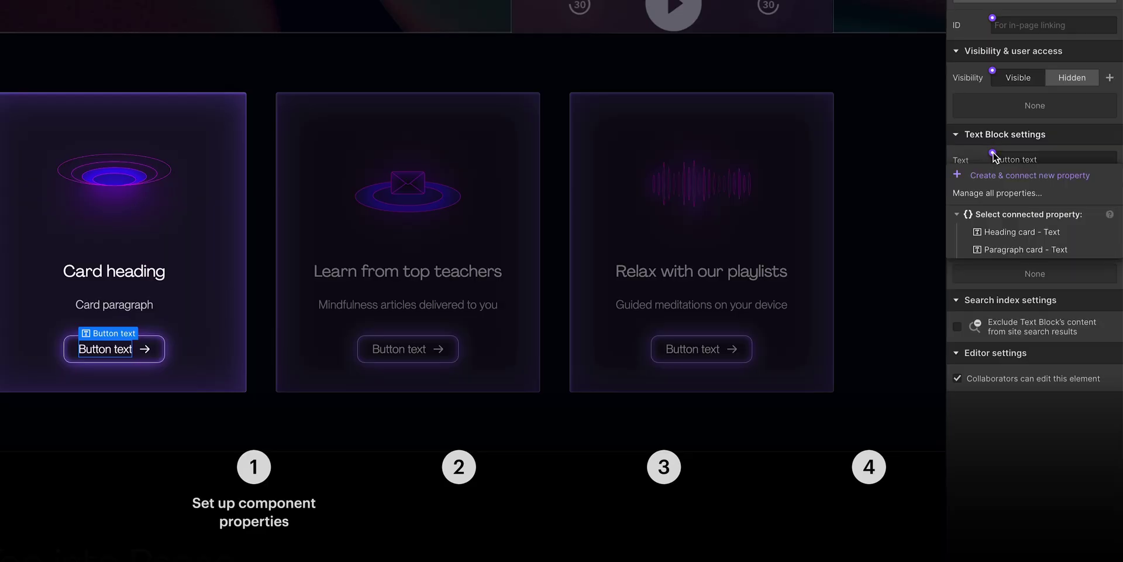
{"action": "left_click", "coordinate": [1026, 178]}
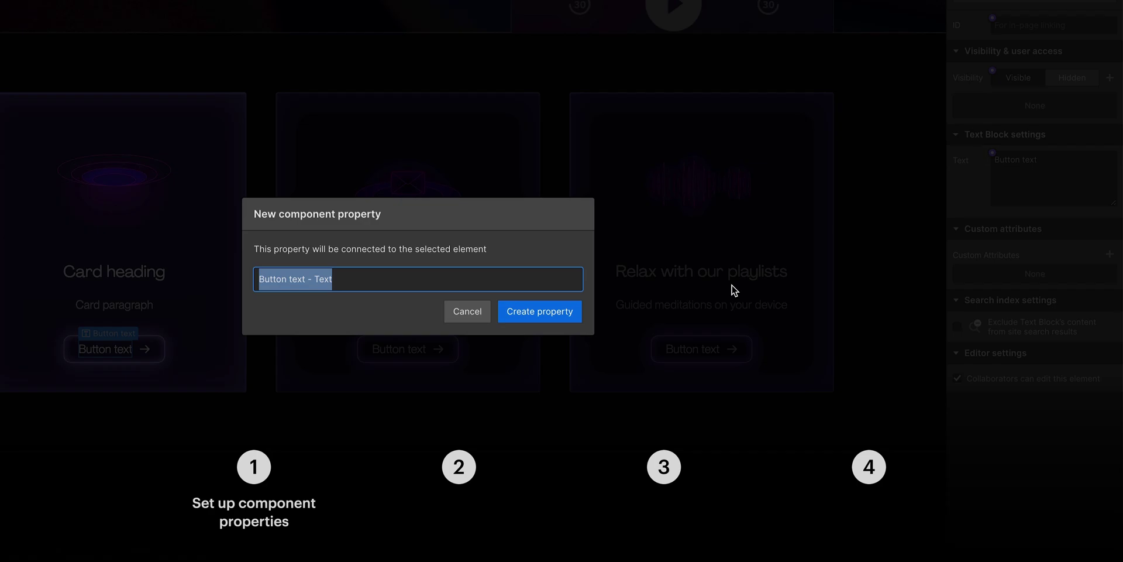
{"action": "left_click", "coordinate": [539, 315]}
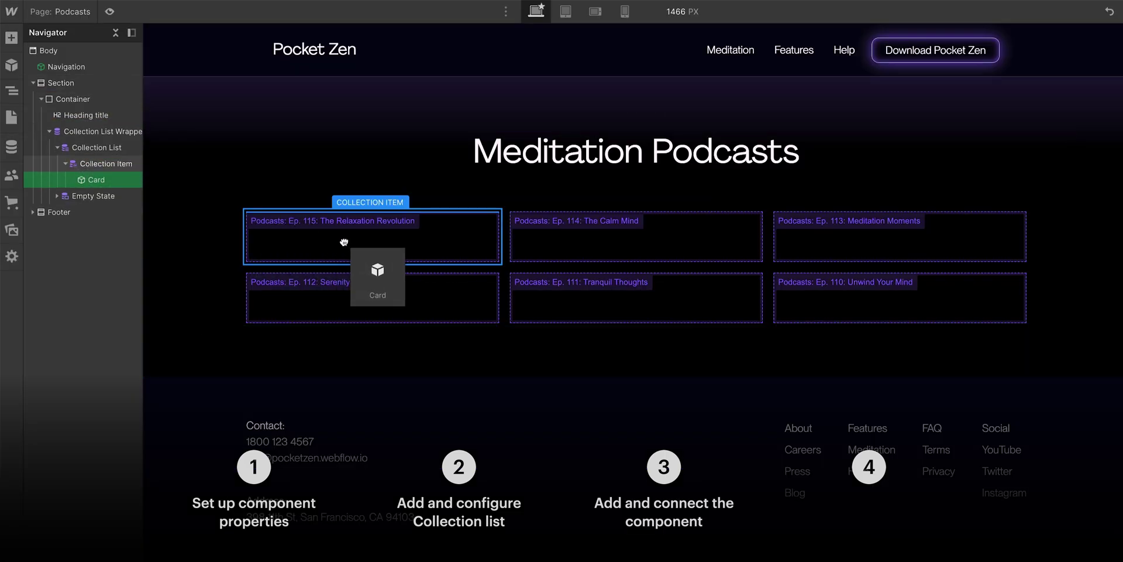
{"action": "left_click_drag", "start_coordinate": [344, 242], "coordinate": [344, 241]}
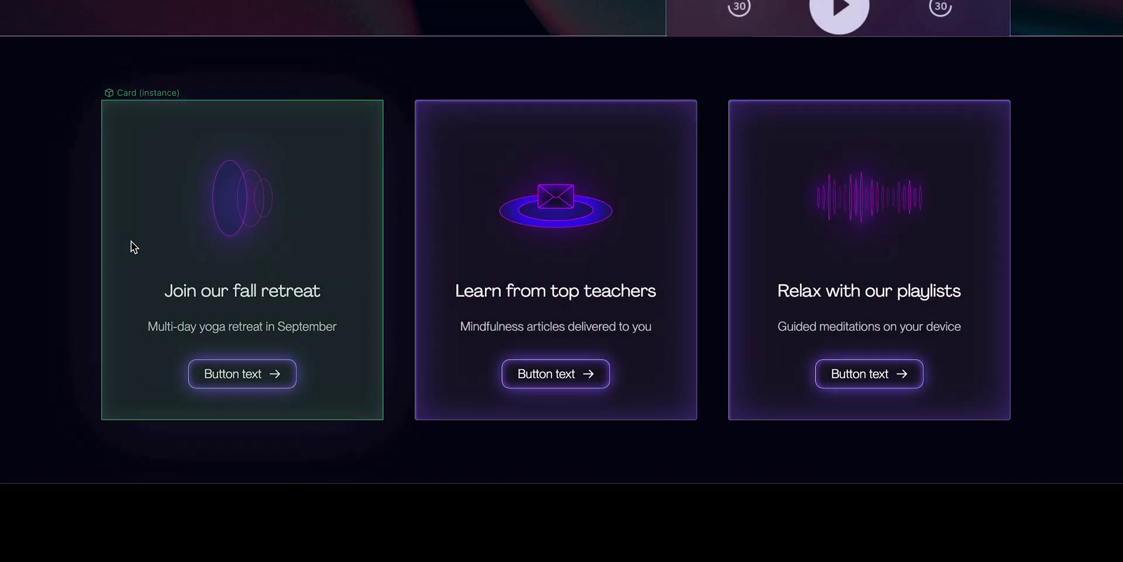
- Select the first Card instance on the Home page
{"action": "left_click", "coordinate": [131, 241]}
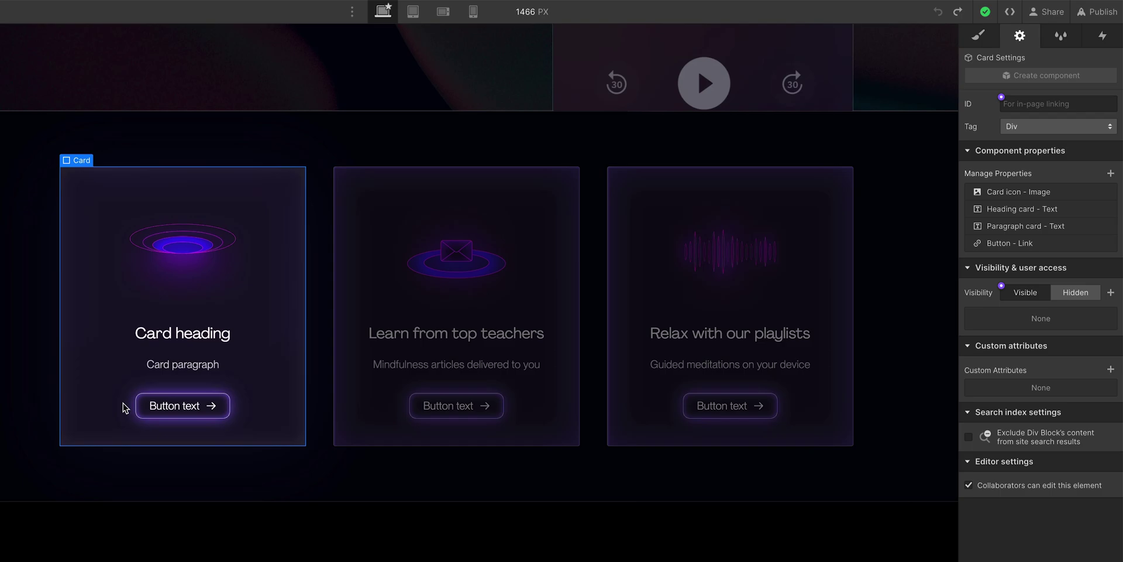
- Create a 'Button text - Text' property and connect the card's button label to it
{"action": "left_click", "coordinate": [163, 408]}
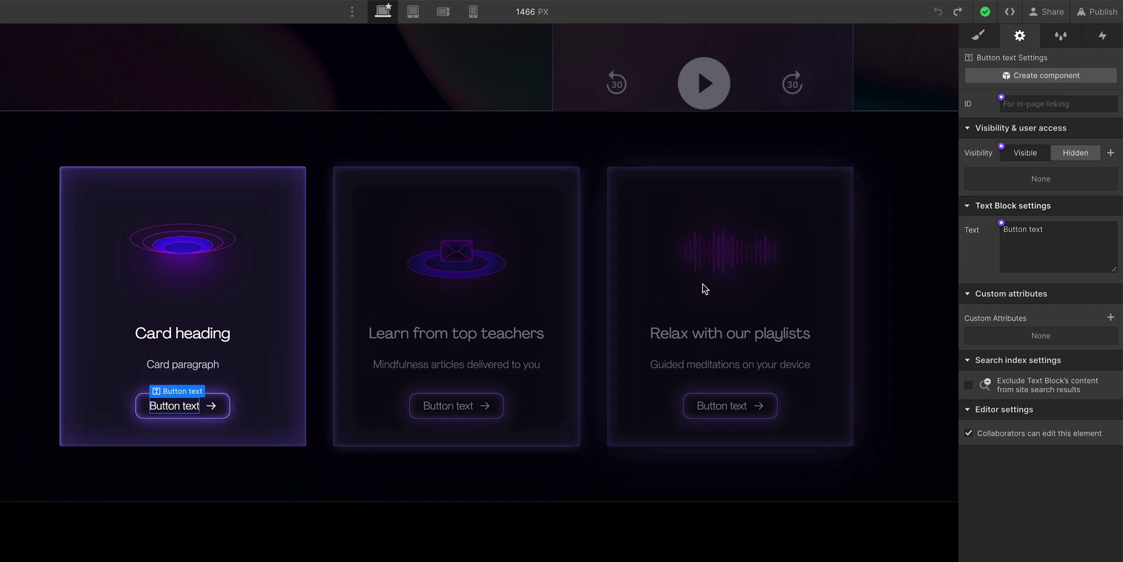
{"action": "left_click", "coordinate": [1002, 223]}
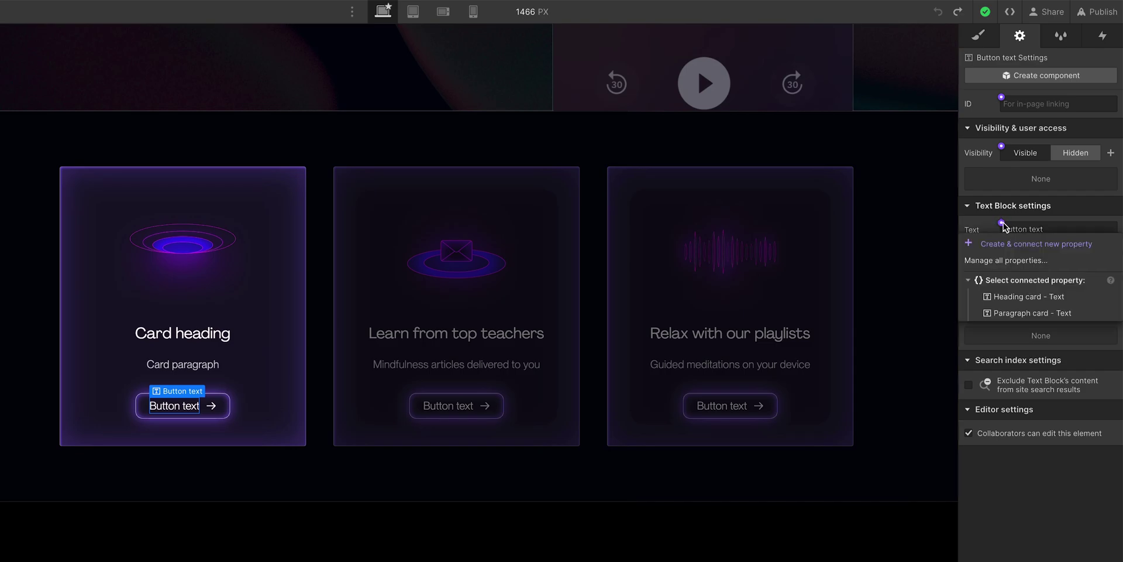
{"action": "left_click", "coordinate": [1033, 252]}
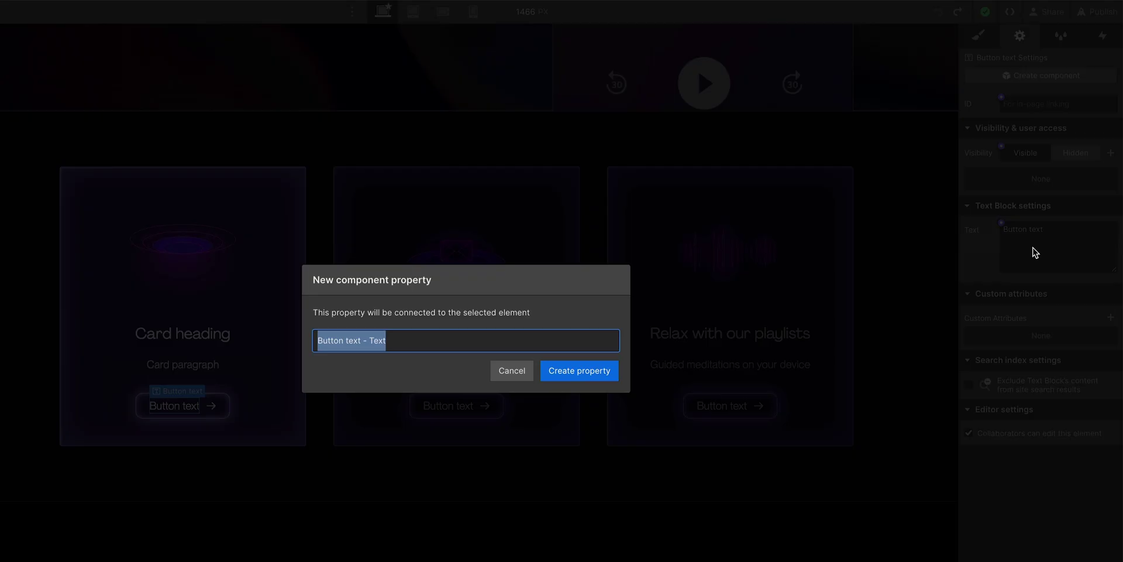
{"action": "left_click", "coordinate": [581, 373]}
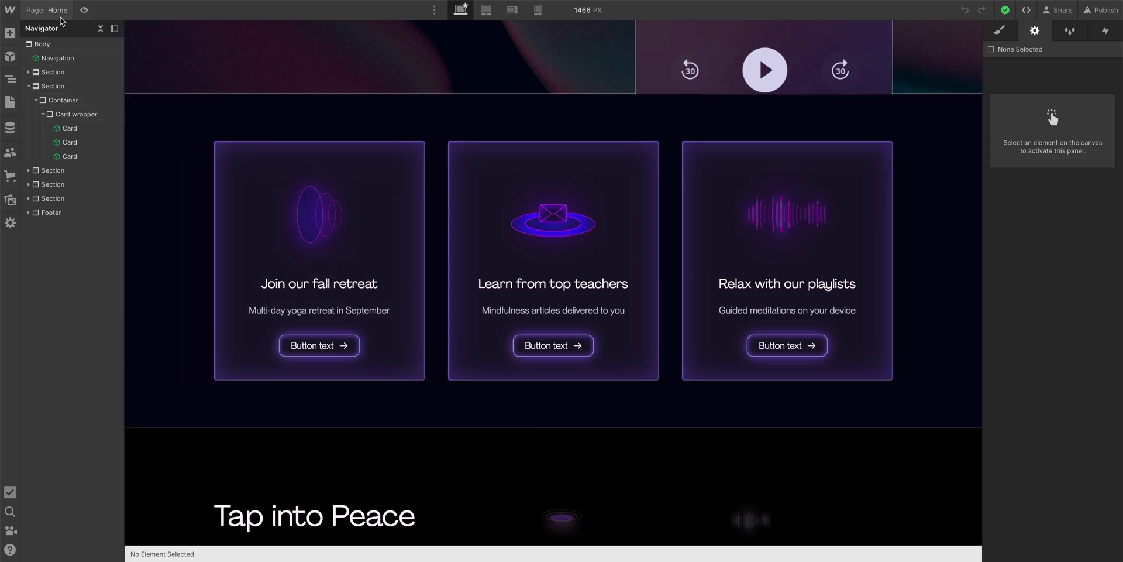
- On the Podcasts page, add a Collection List below the Meditation Podcasts heading
{"action": "left_click", "coordinate": [58, 16]}
{"action": "left_click", "coordinate": [87, 117]}
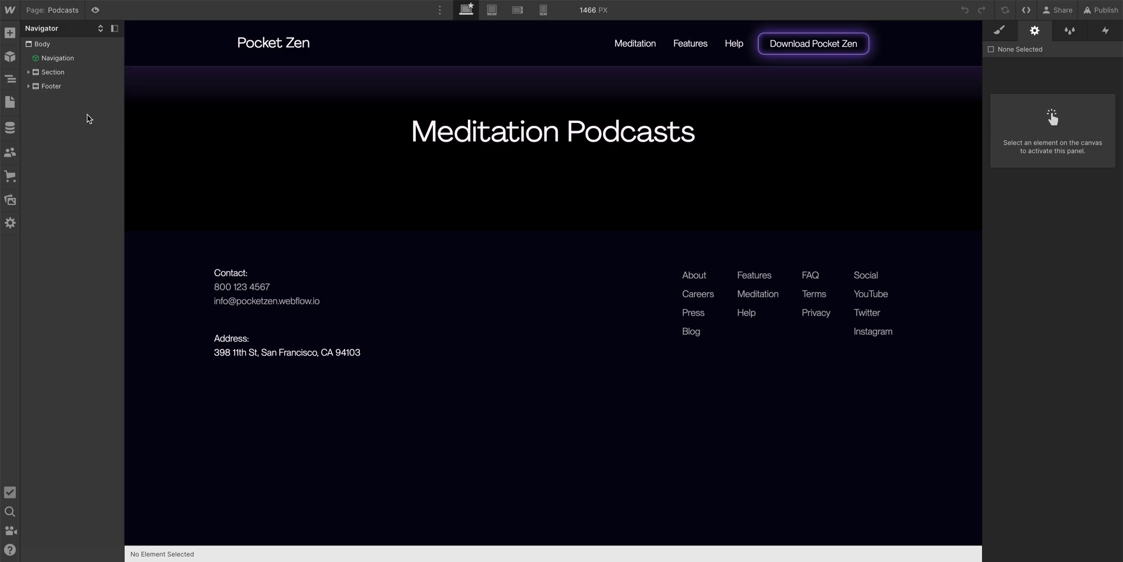
{"action": "left_click", "coordinate": [10, 33]}
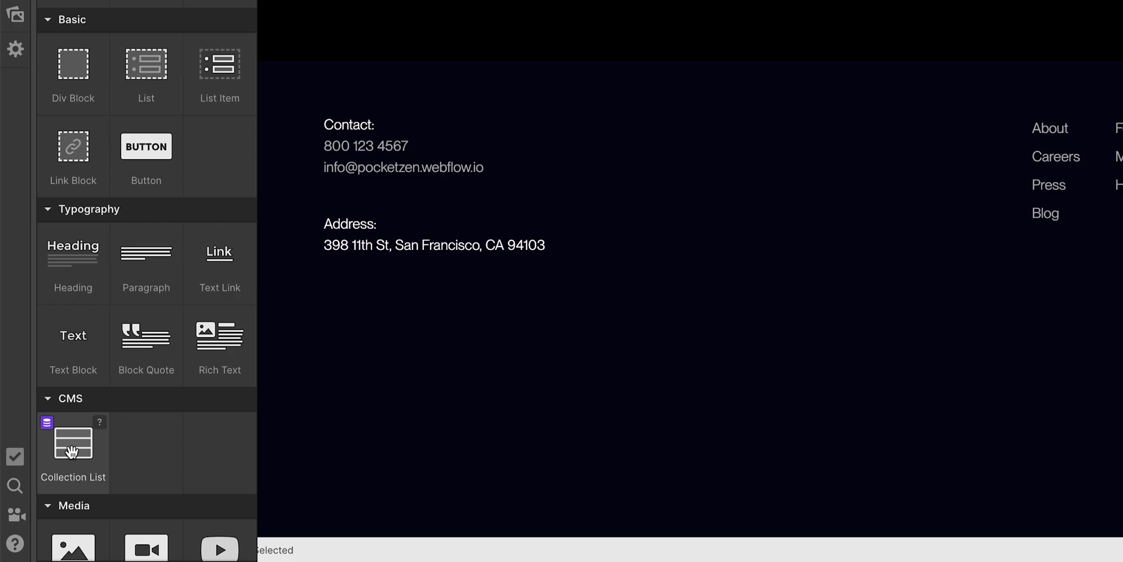
{"action": "mouse_move", "coordinate": [73, 449]}
{"action": "left_mouse_down"}
{"action": "mouse_move", "coordinate": [112, 241]}
{"action": "mouse_move", "coordinate": [297, 166]}
{"action": "left_mouse_up"}
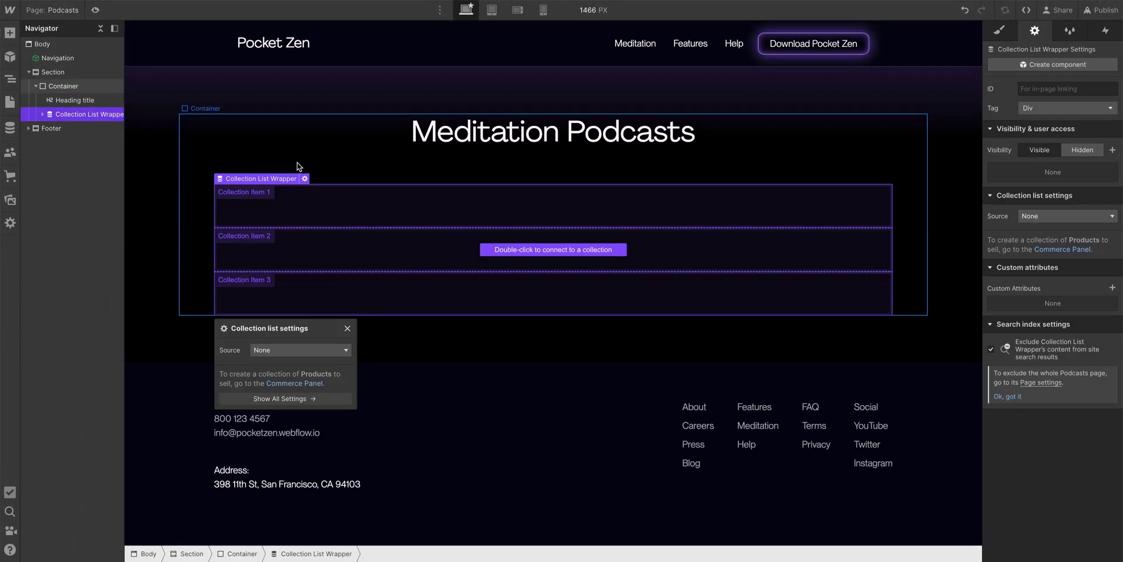
- Set the collection list's source to Podcasts and select the inner Collection List in the Navigator
{"action": "left_click", "coordinate": [315, 351]}
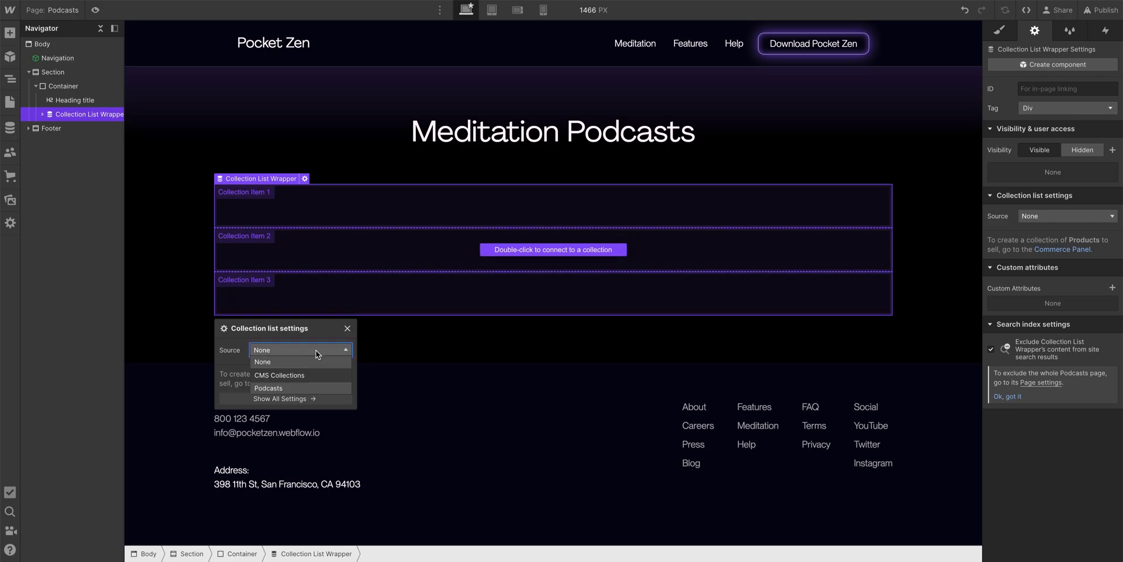
{"action": "left_click", "coordinate": [316, 387]}
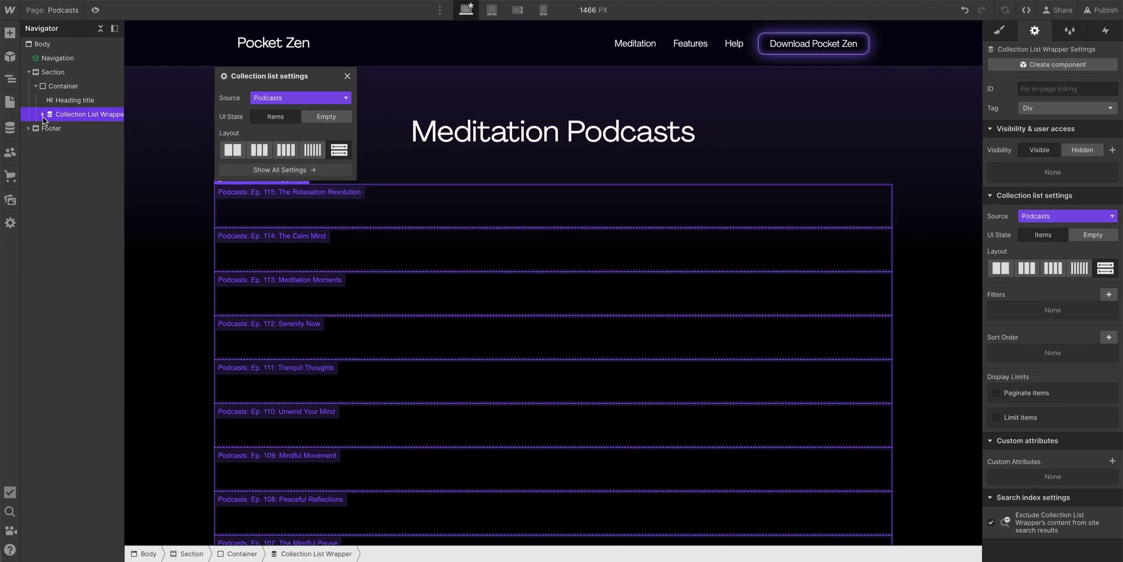
{"action": "left_click", "coordinate": [43, 114]}
{"action": "left_click", "coordinate": [75, 129]}
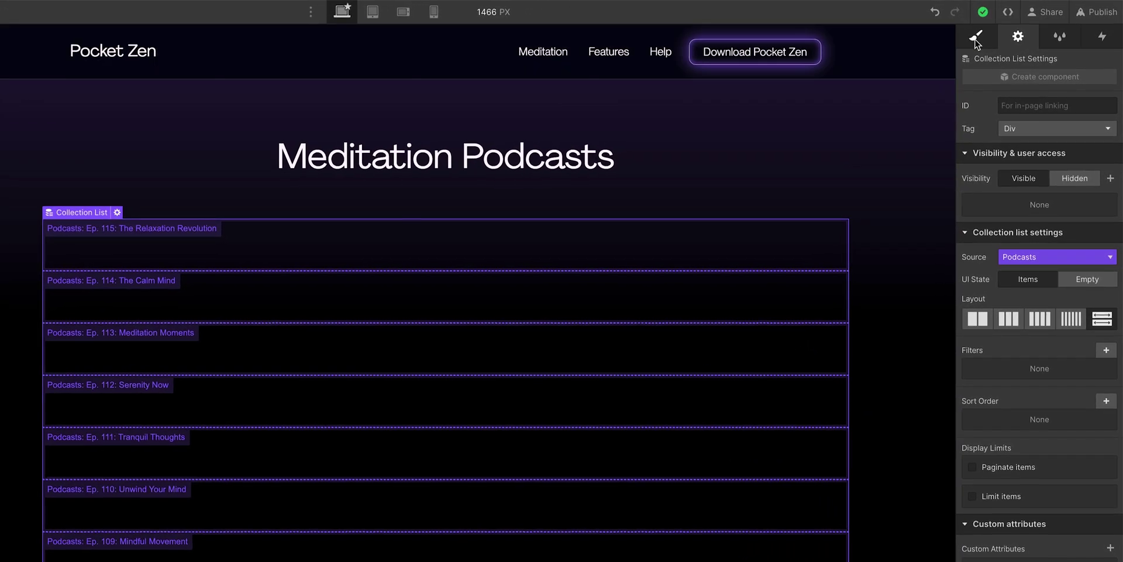
- Set the collection list's display to Grid
{"action": "left_click", "coordinate": [976, 38]}
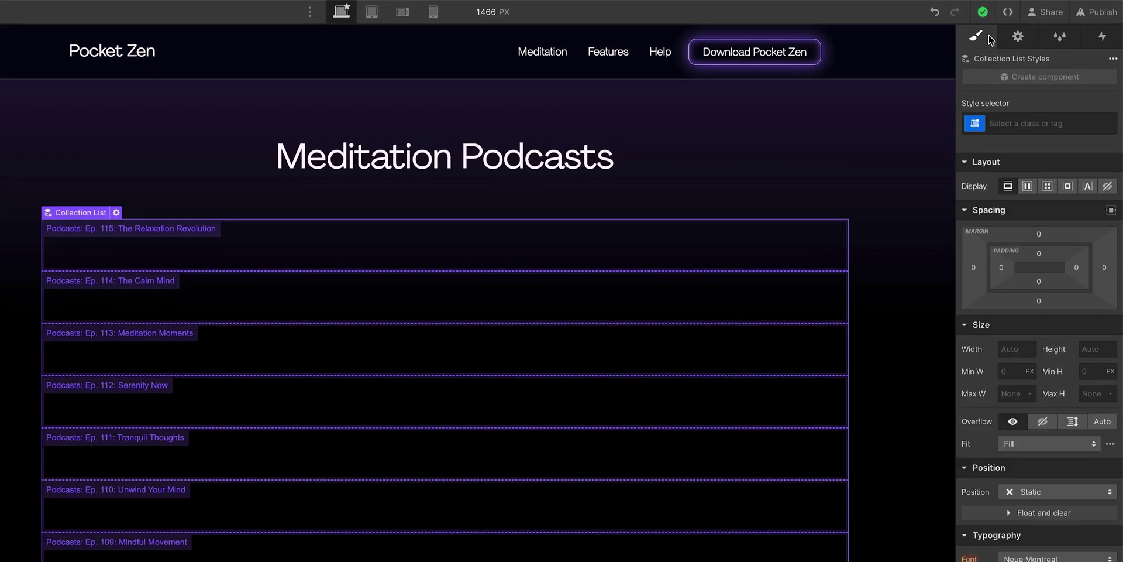
{"action": "left_click", "coordinate": [1048, 184]}
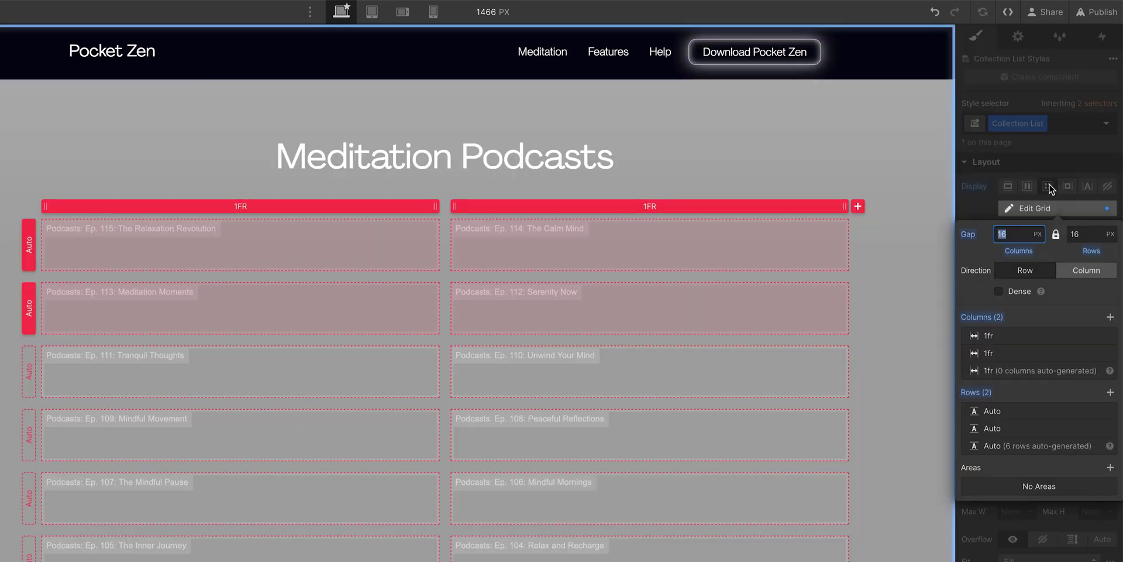
{"action": "key", "text": "Escape"}
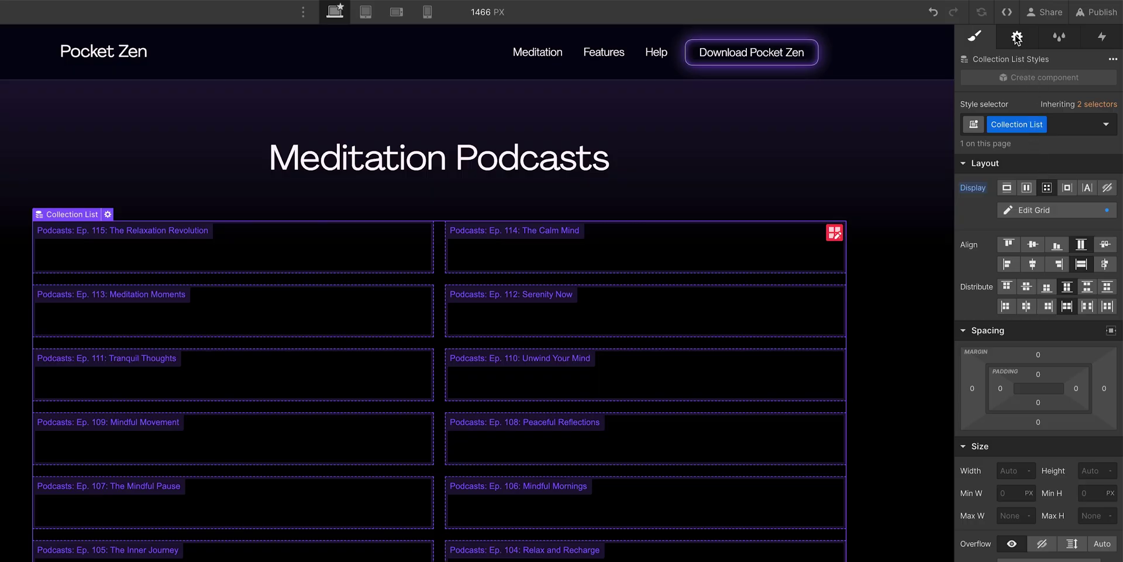
- Limit the collection list to show 6 items
{"action": "left_click", "coordinate": [1017, 36]}
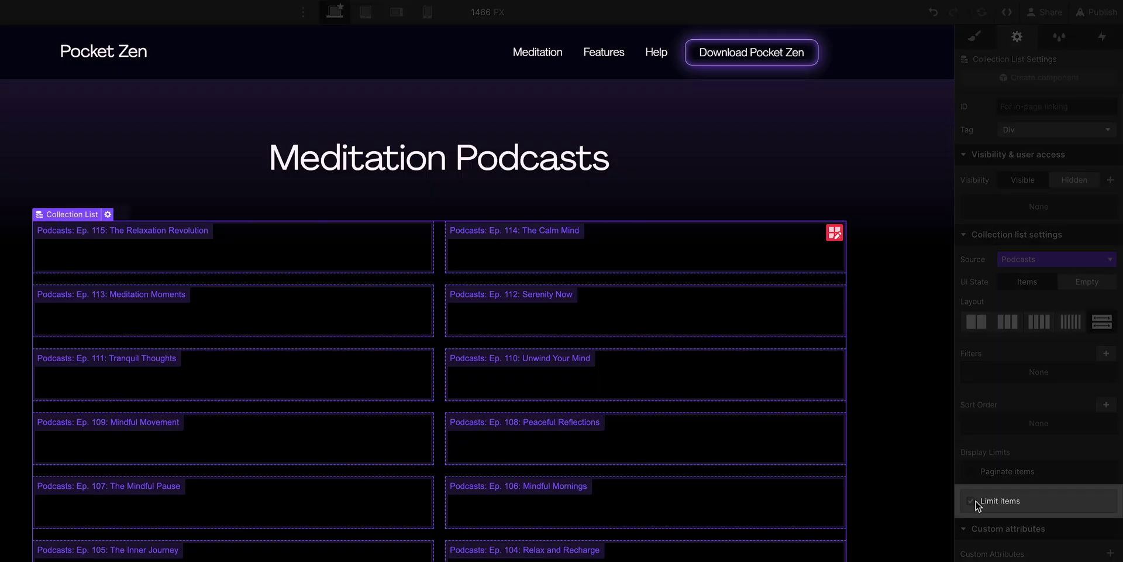
{"action": "left_click", "coordinate": [976, 502]}
{"action": "double_click", "coordinate": [1011, 528]}
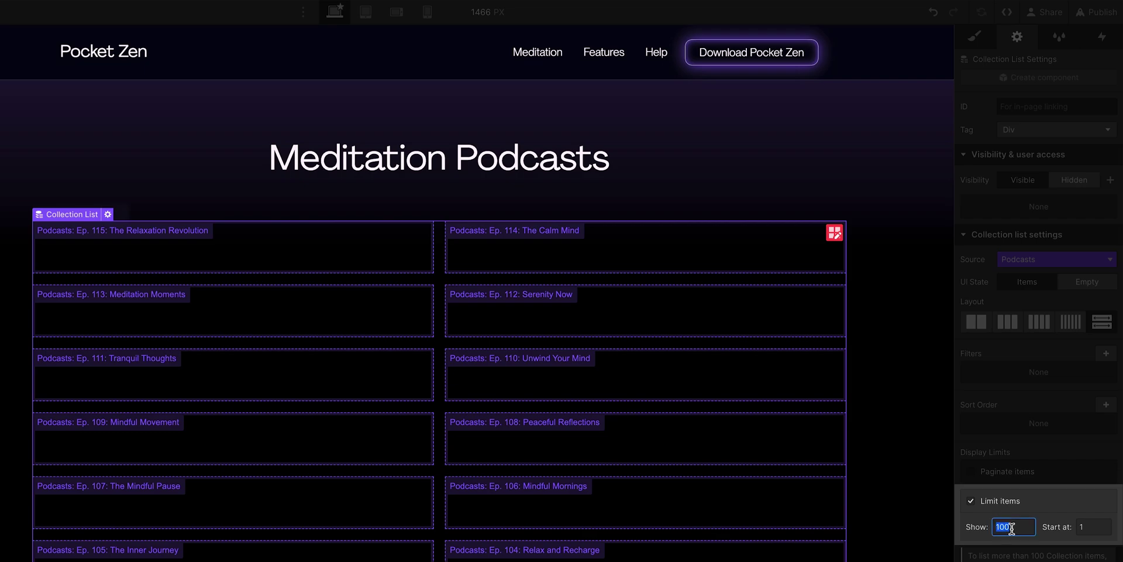
{"action": "type", "text": "6"}
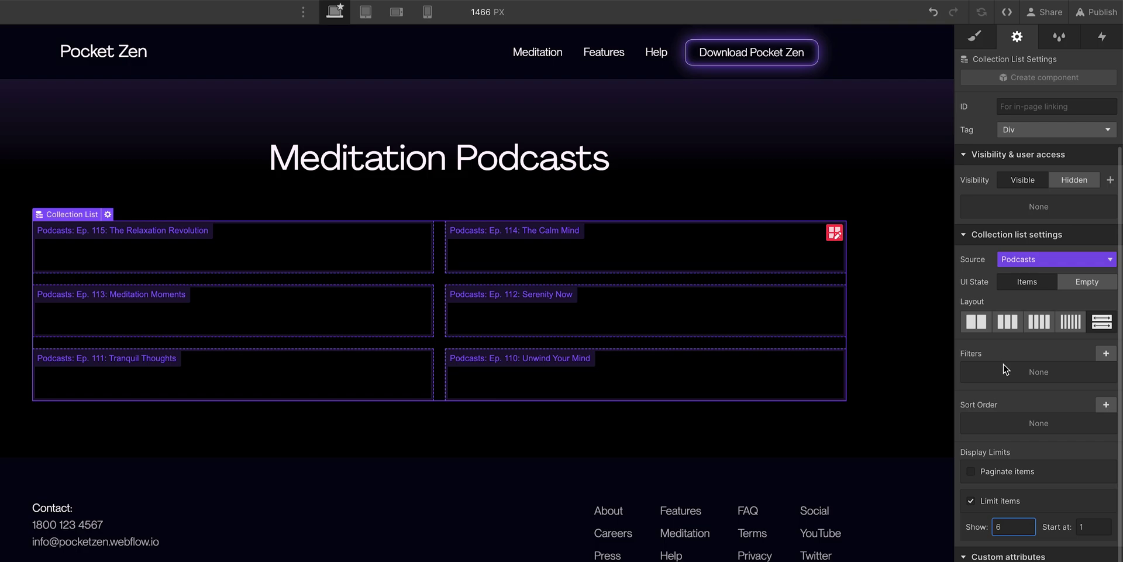
- Add a third column to the collection list grid, giving two rows of three episodes
{"action": "left_click", "coordinate": [975, 38]}
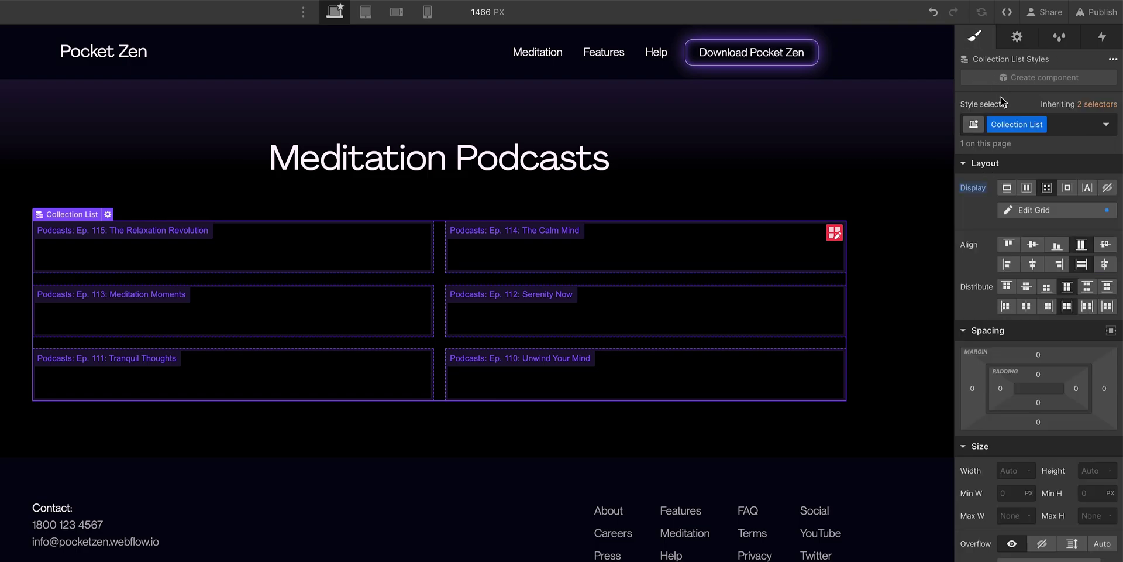
{"action": "left_click", "coordinate": [1058, 209]}
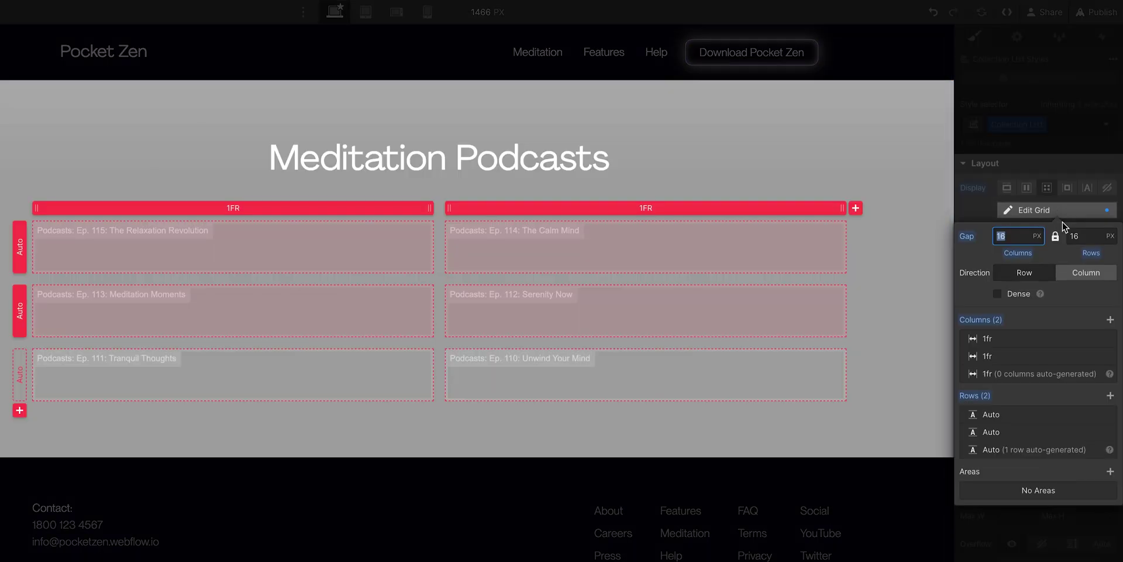
{"action": "left_click", "coordinate": [1110, 319]}
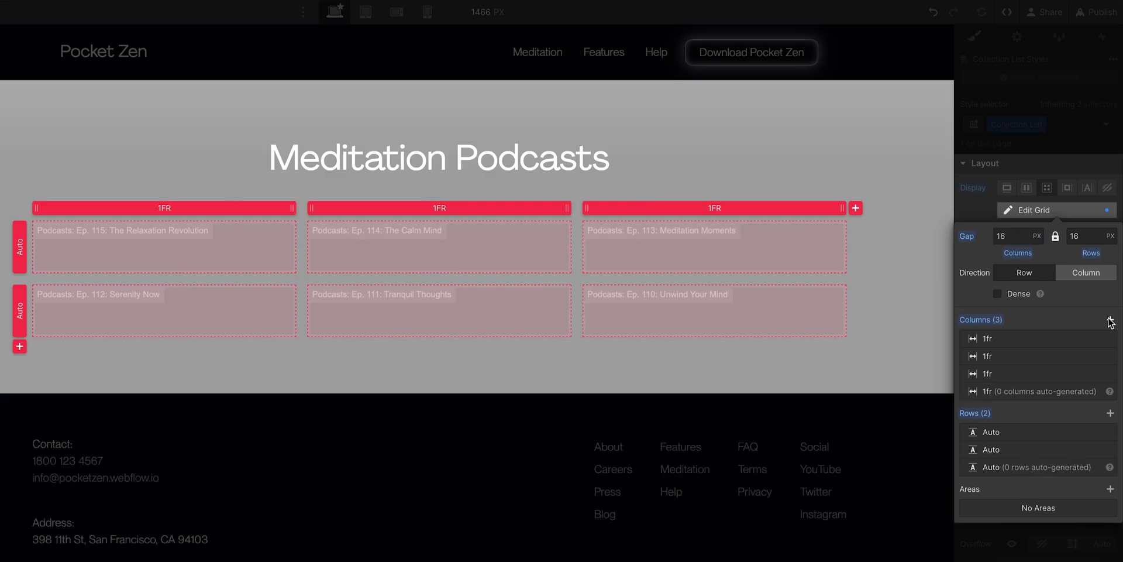
{"action": "key", "text": "Escape"}
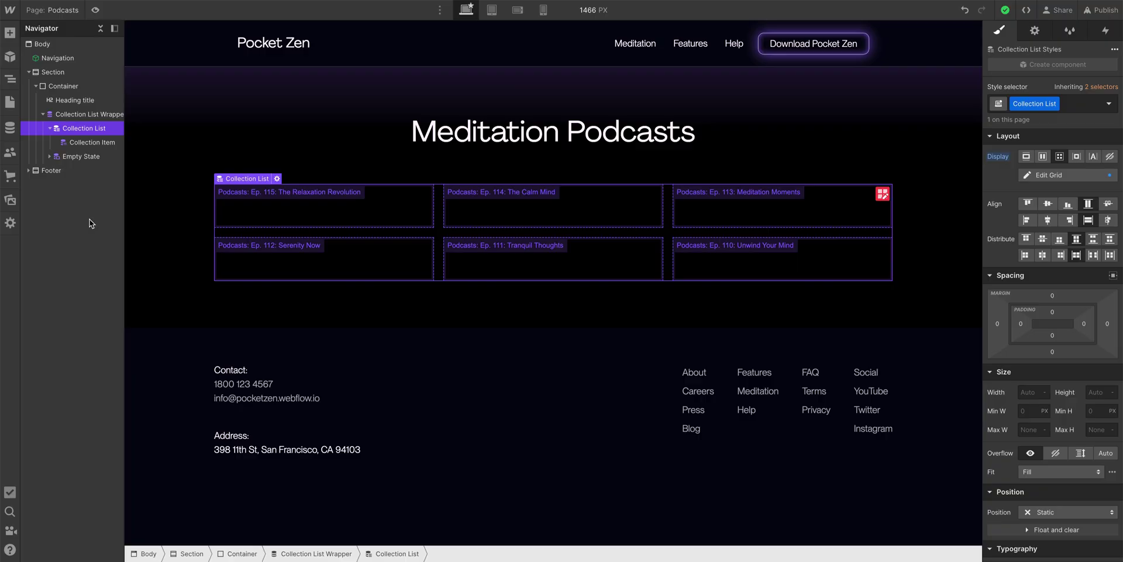
- Place the Card component into the Podcasts Collection Item and inspect the resulting placeholder cards
{"action": "left_click", "coordinate": [10, 57]}
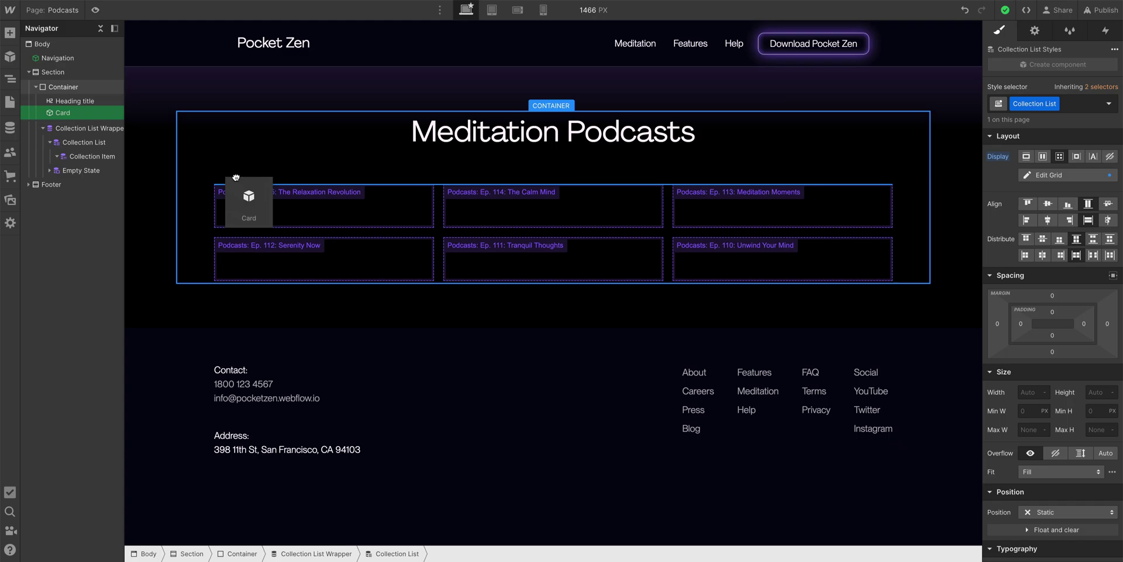
{"action": "left_click_drag", "start_coordinate": [236, 177], "coordinate": [314, 210]}
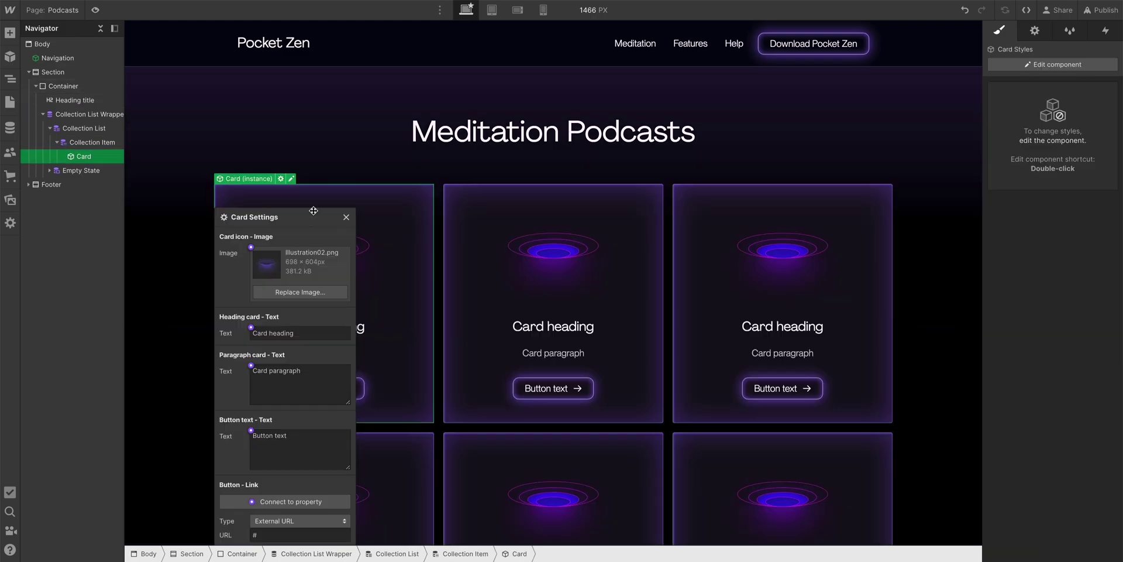
{"action": "left_click", "coordinate": [347, 217]}
{"action": "scroll", "coordinate": [403, 219], "scroll_direction": "down", "scroll_amount": 1}
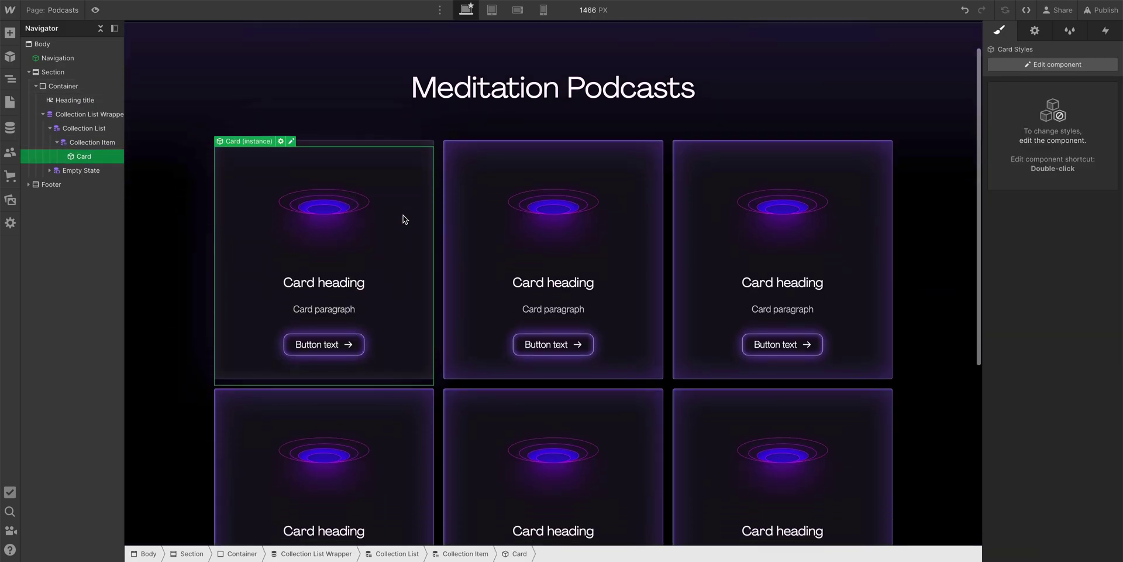
{"action": "scroll", "coordinate": [403, 219], "scroll_direction": "down", "scroll_amount": 2}
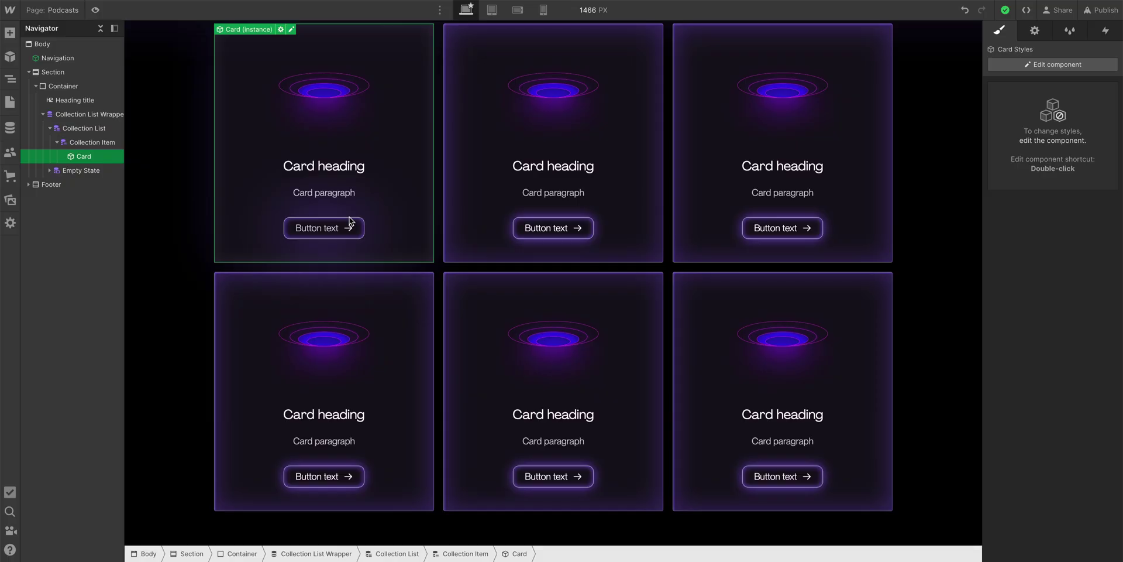
{"action": "left_click", "coordinate": [463, 153]}
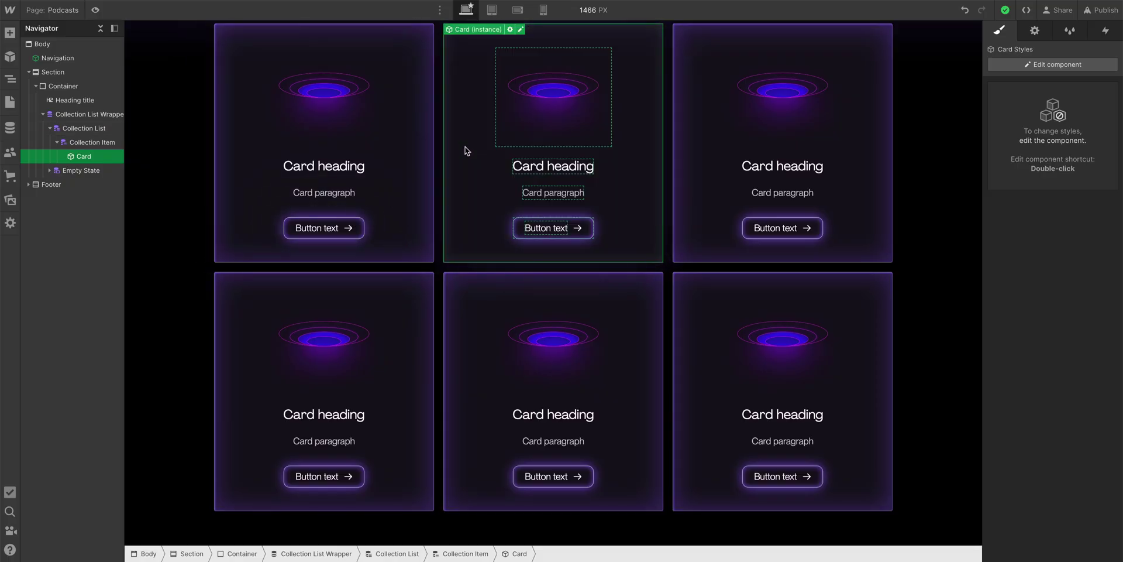
{"action": "left_click", "coordinate": [702, 133]}
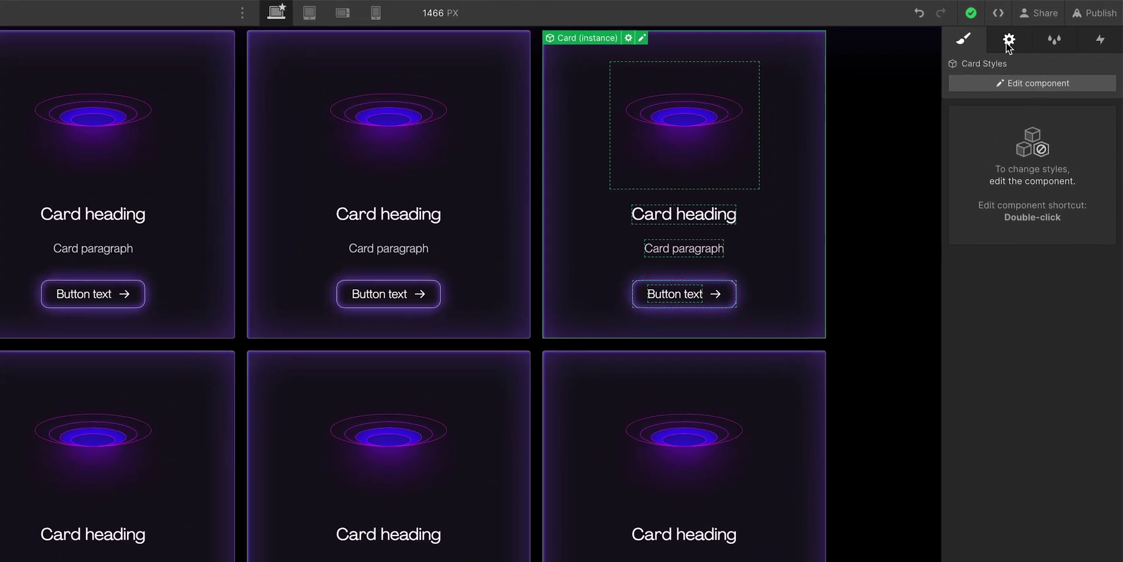
- Bind the card image, heading and paragraph to Hero Image, Title and Description
{"action": "left_click", "coordinate": [1007, 42]}
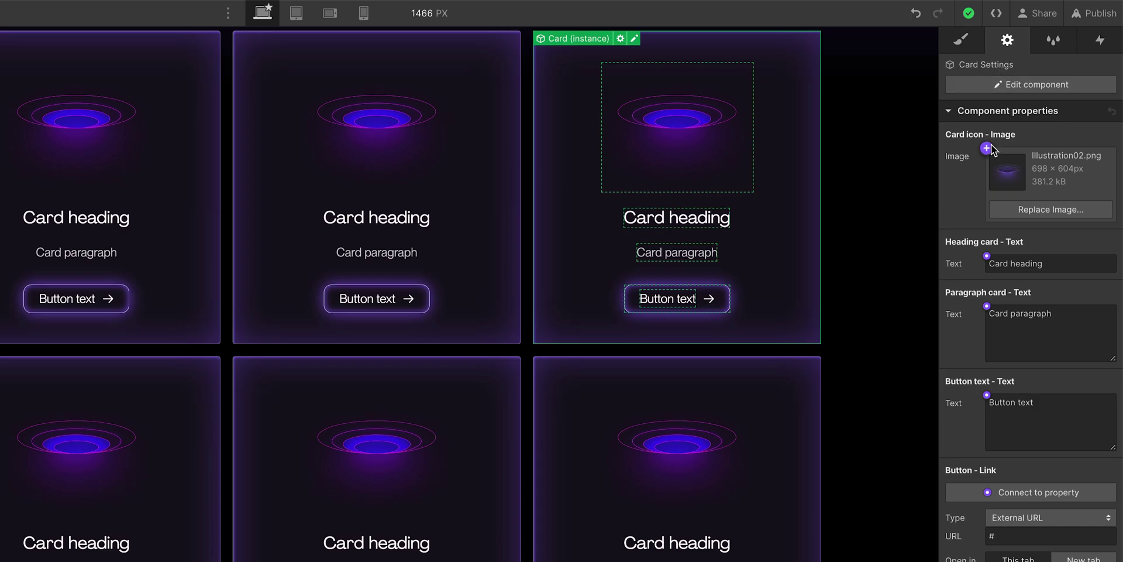
{"action": "left_click", "coordinate": [987, 149]}
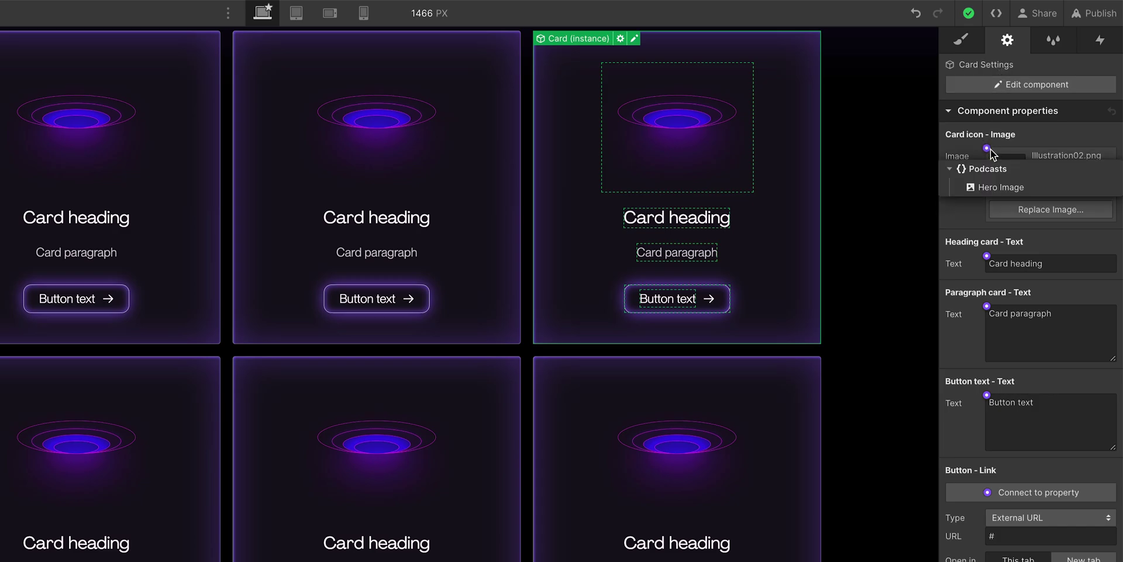
{"action": "left_click", "coordinate": [1033, 188]}
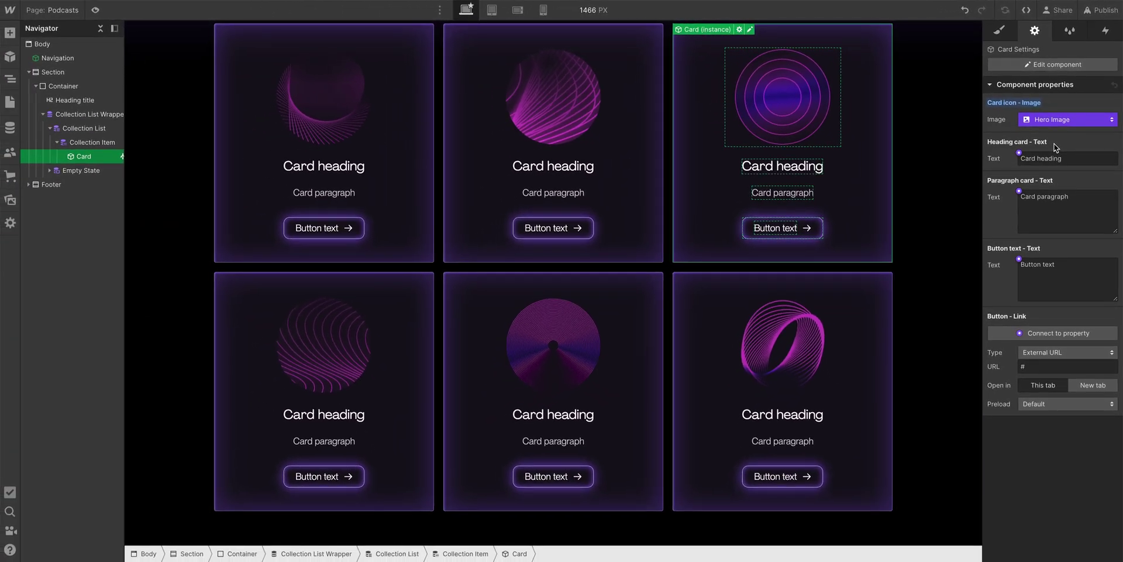
{"action": "left_click", "coordinate": [1019, 152]}
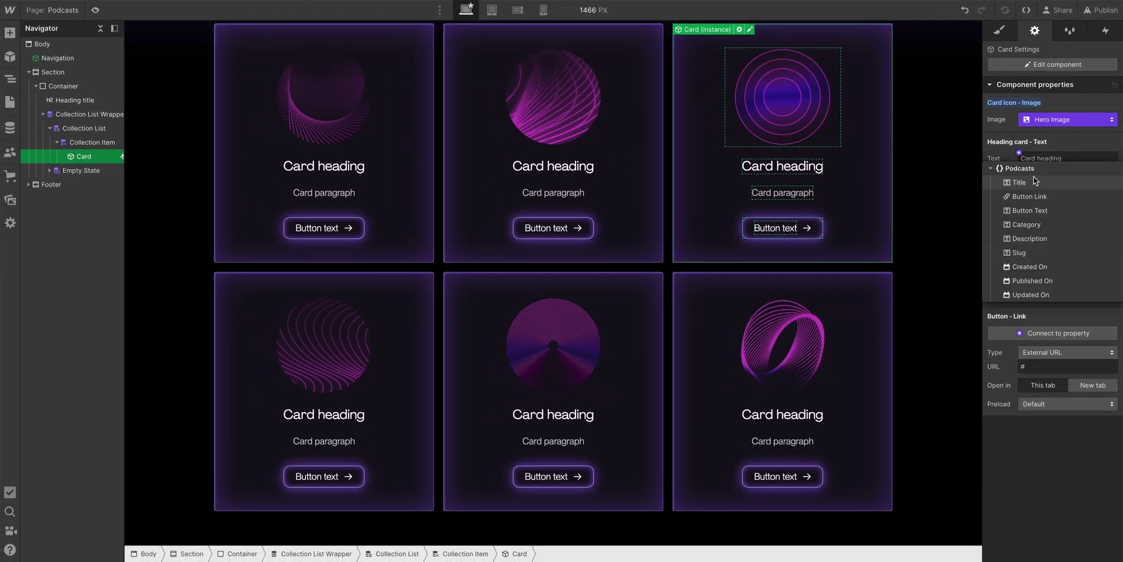
{"action": "left_click", "coordinate": [1034, 180]}
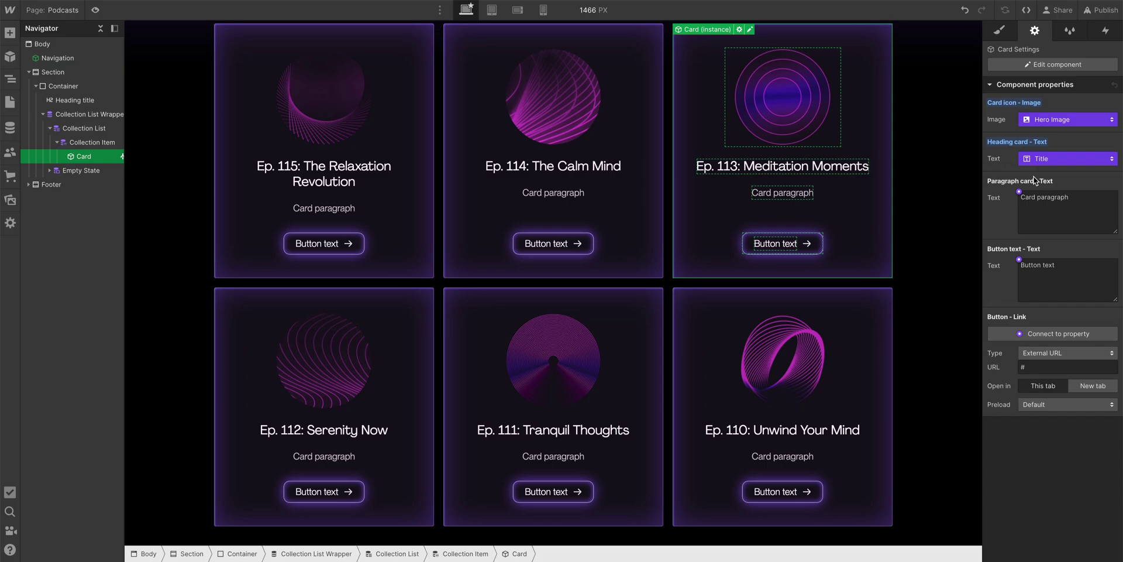
{"action": "left_click", "coordinate": [1019, 191]}
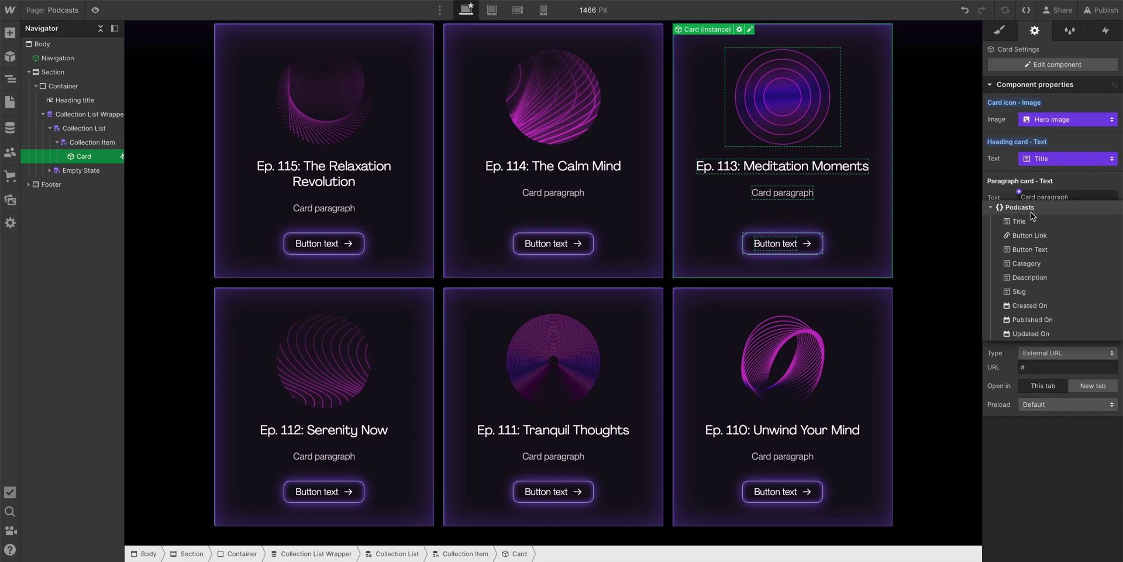
{"action": "left_click", "coordinate": [1053, 278]}
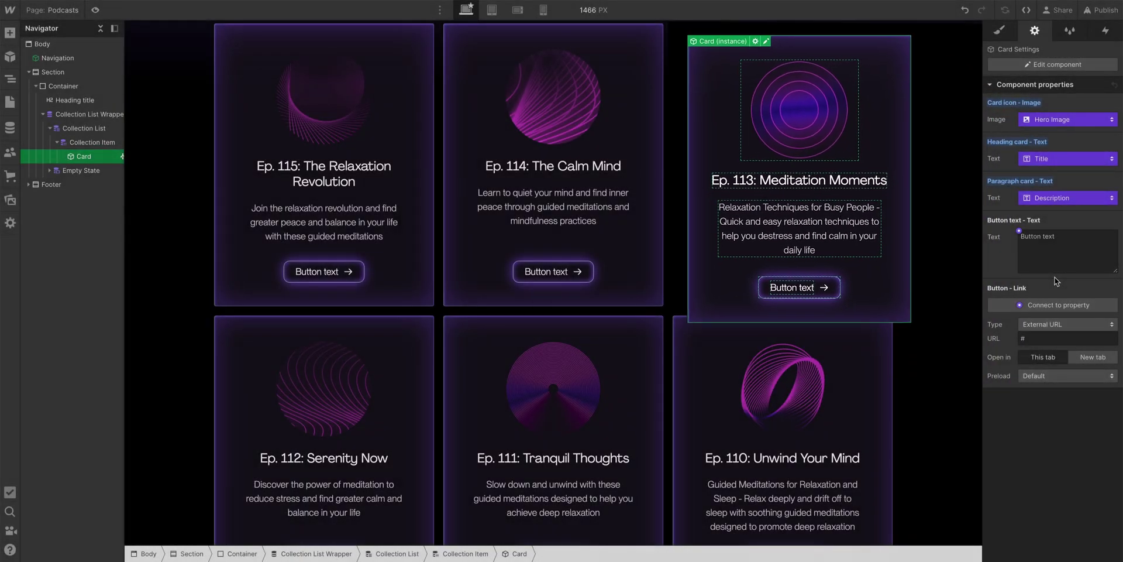
- Bind the card's button text to Button Text and its link to Button Link
{"action": "left_click", "coordinate": [1019, 231]}
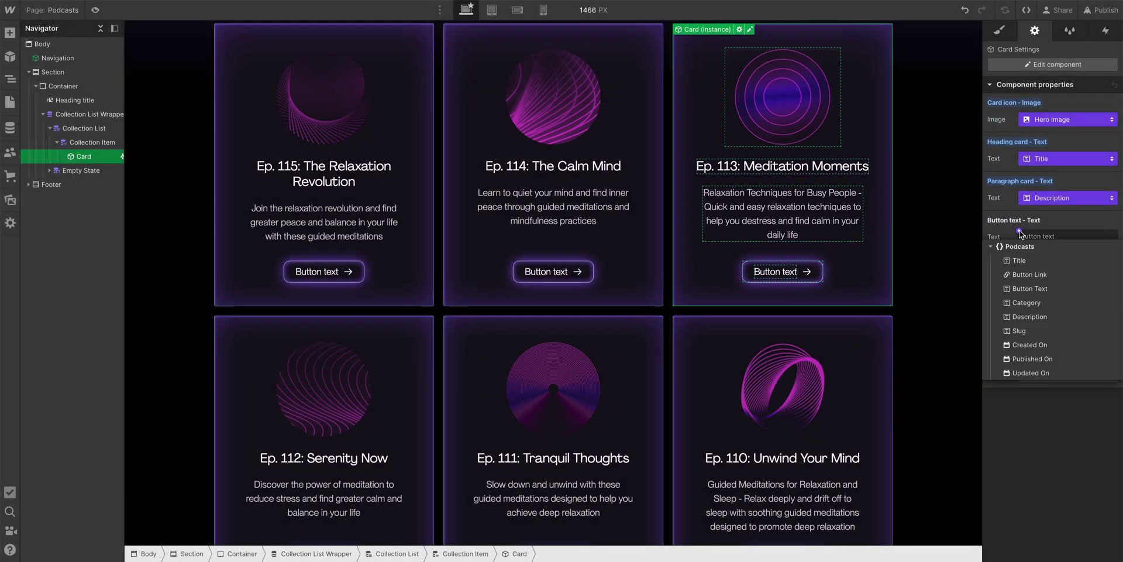
{"action": "left_click", "coordinate": [1029, 288]}
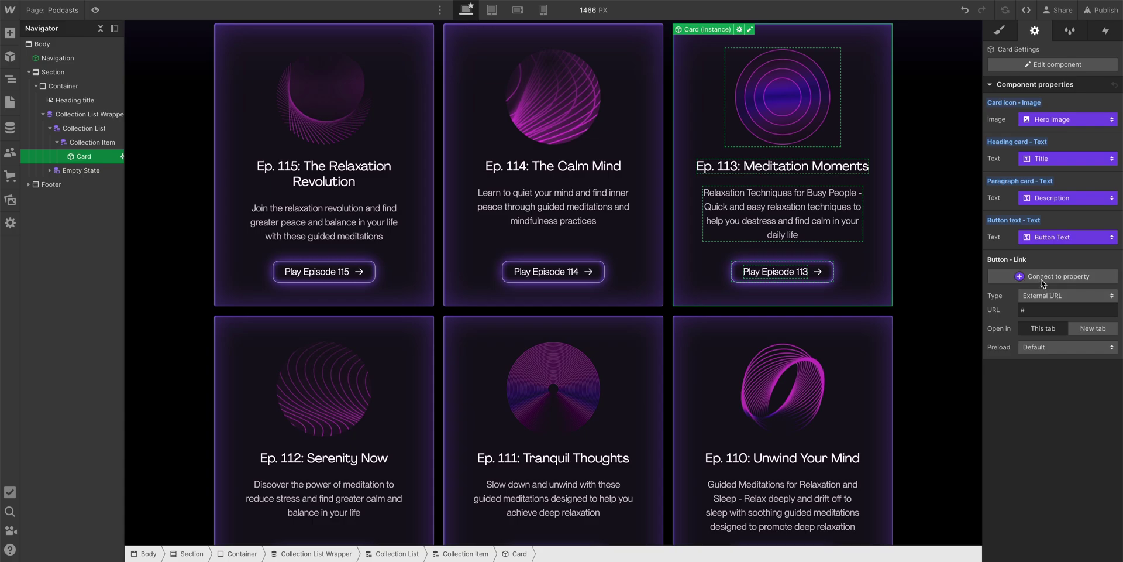
{"action": "left_click", "coordinate": [1041, 283]}
{"action": "left_click", "coordinate": [1062, 310]}
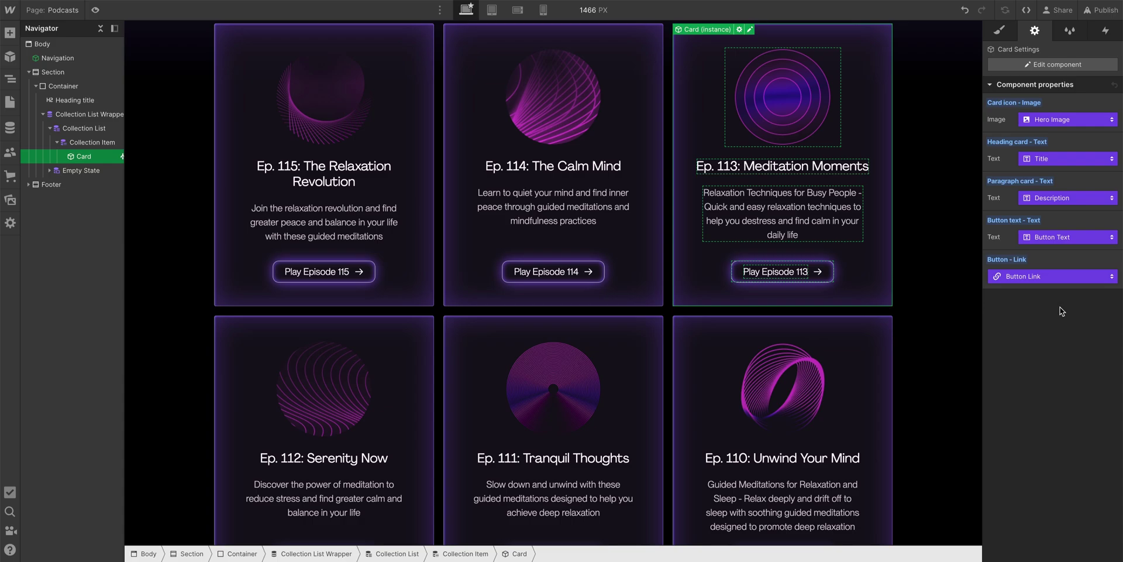
- Deselect the Card instance and scroll down to review the six episode cards
{"action": "key", "text": "Escape"}
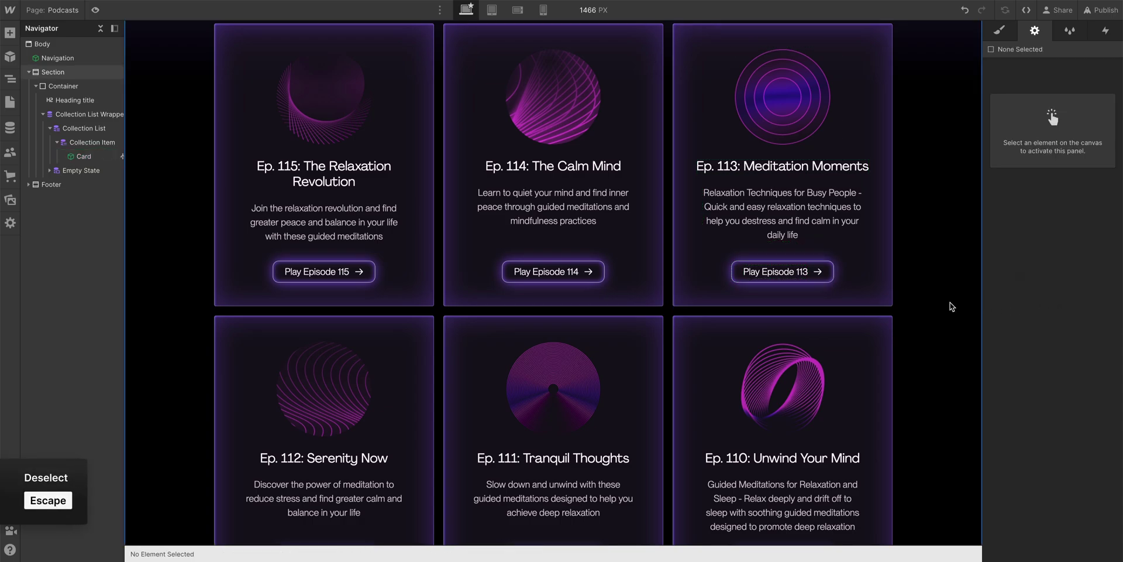
{"action": "scroll", "coordinate": [948, 305], "scroll_direction": "down", "scroll_amount": 1}
{"action": "scroll", "coordinate": [950, 304], "scroll_direction": "down", "scroll_amount": 2}
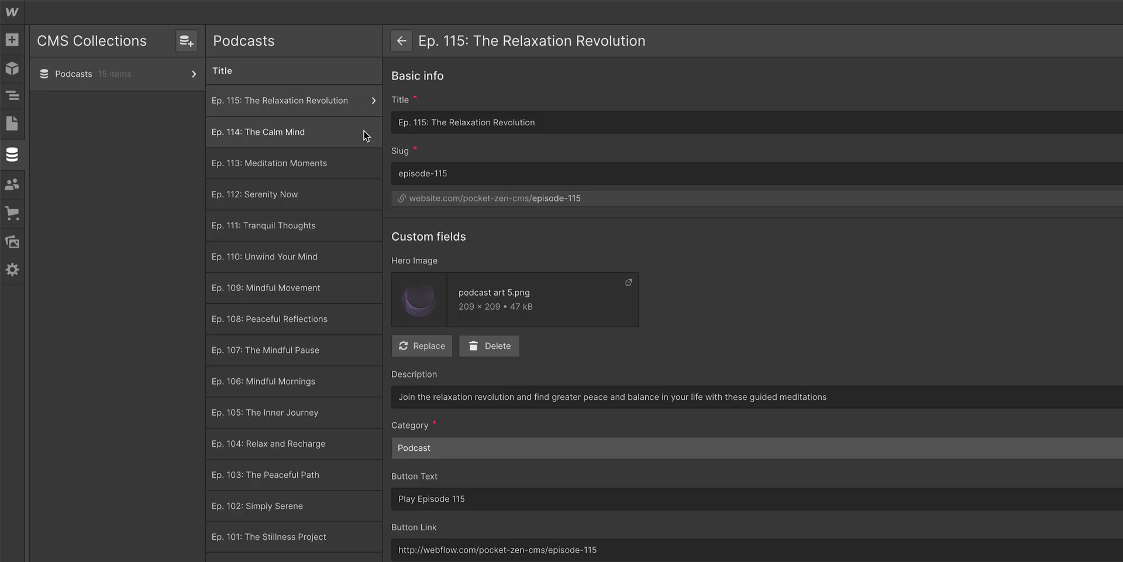
{"action": "left_click", "coordinate": [365, 133]}
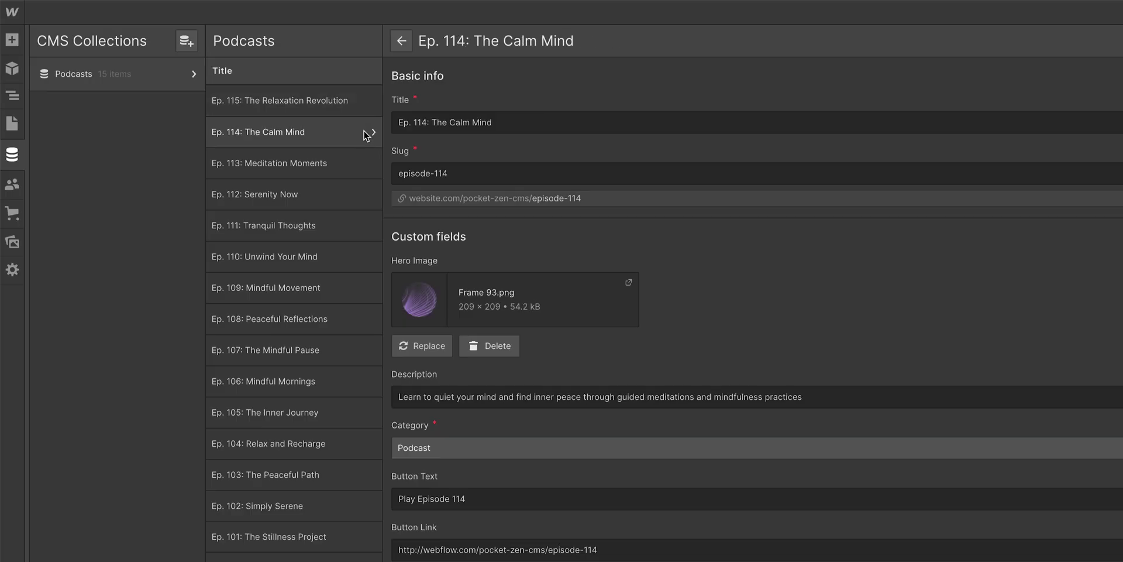
{"action": "left_click", "coordinate": [363, 159]}
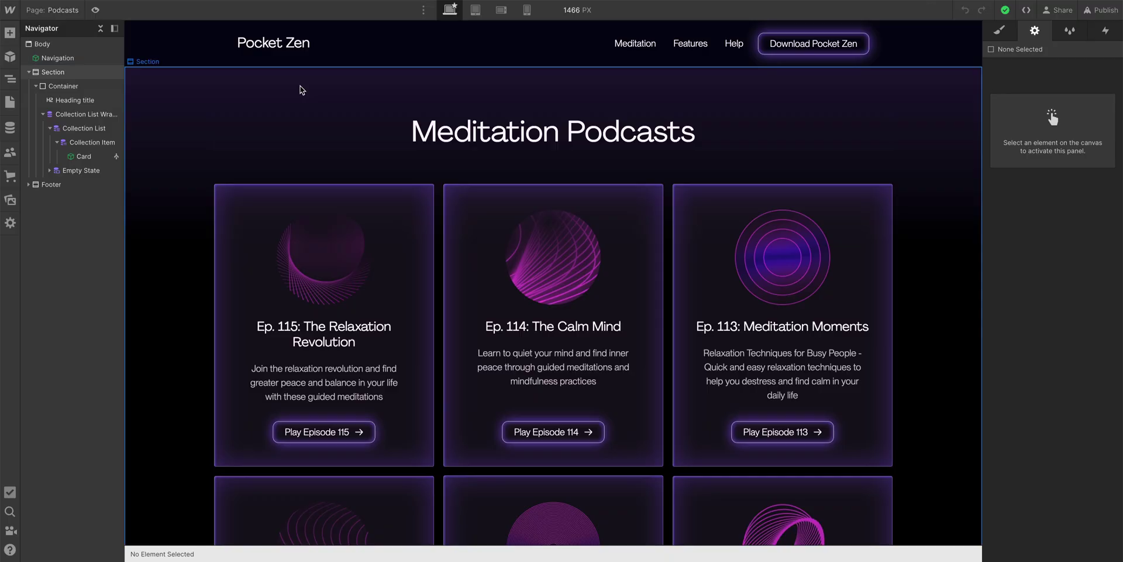
- Switch to the Home page and scroll down to its feature cards
{"action": "left_click", "coordinate": [65, 16]}
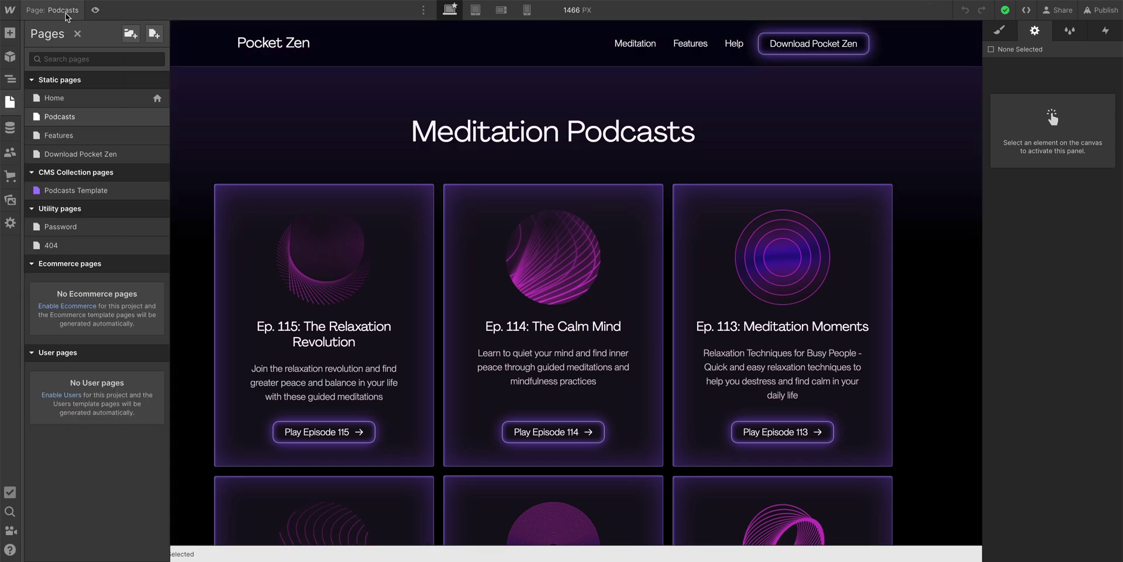
{"action": "left_click", "coordinate": [74, 98]}
{"action": "scroll", "coordinate": [168, 118], "scroll_direction": "down", "scroll_amount": 5}
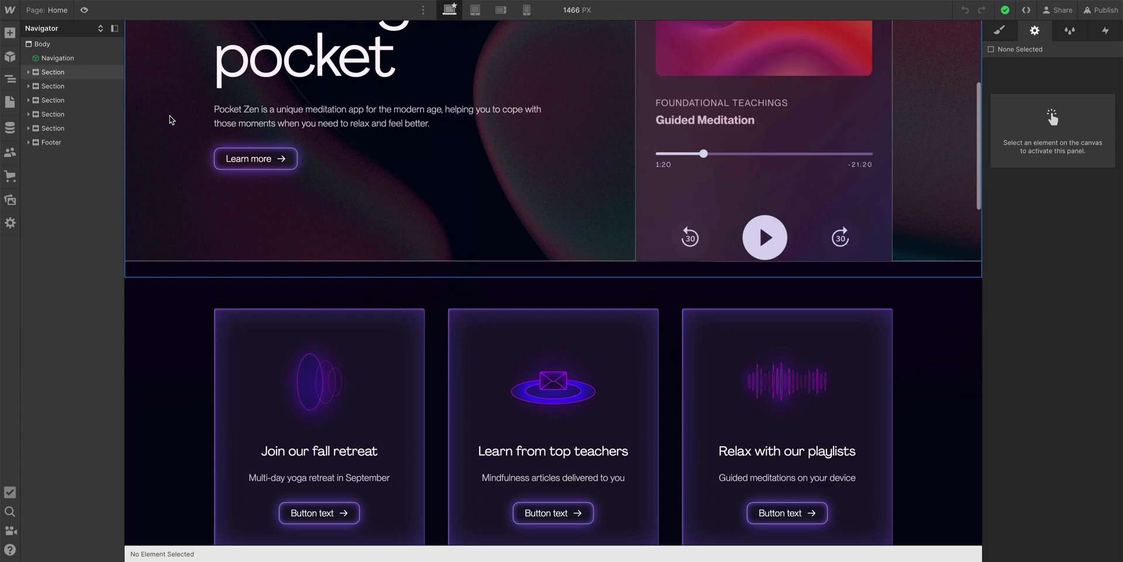
{"action": "scroll", "coordinate": [170, 119], "scroll_direction": "down", "scroll_amount": 3}
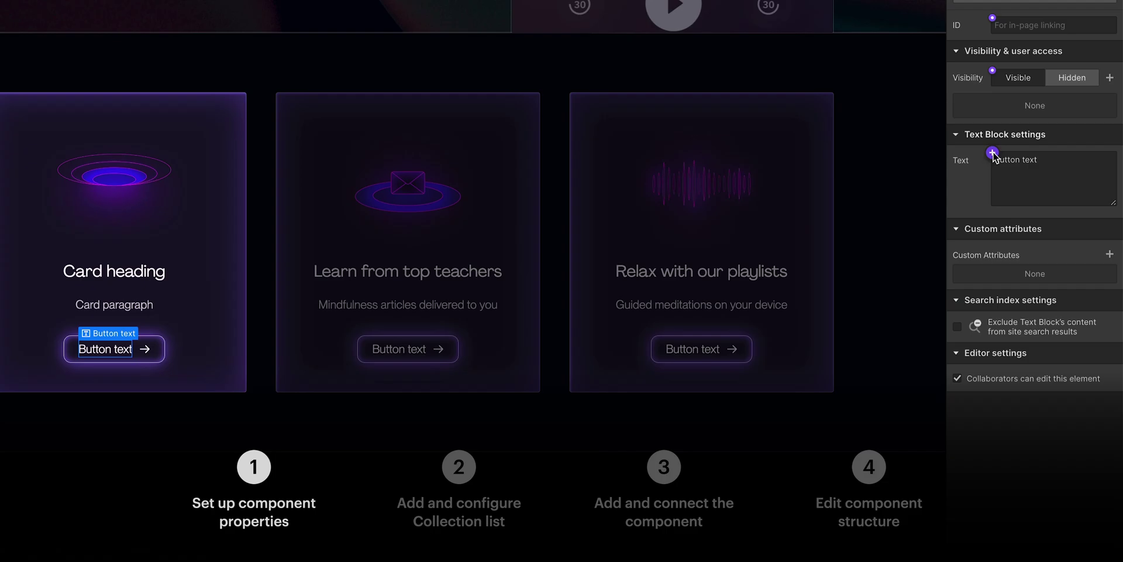
- Add a Podcasts-sourced Collection List below the Meditation Podcasts heading
{"action": "left_click", "coordinate": [993, 154]}
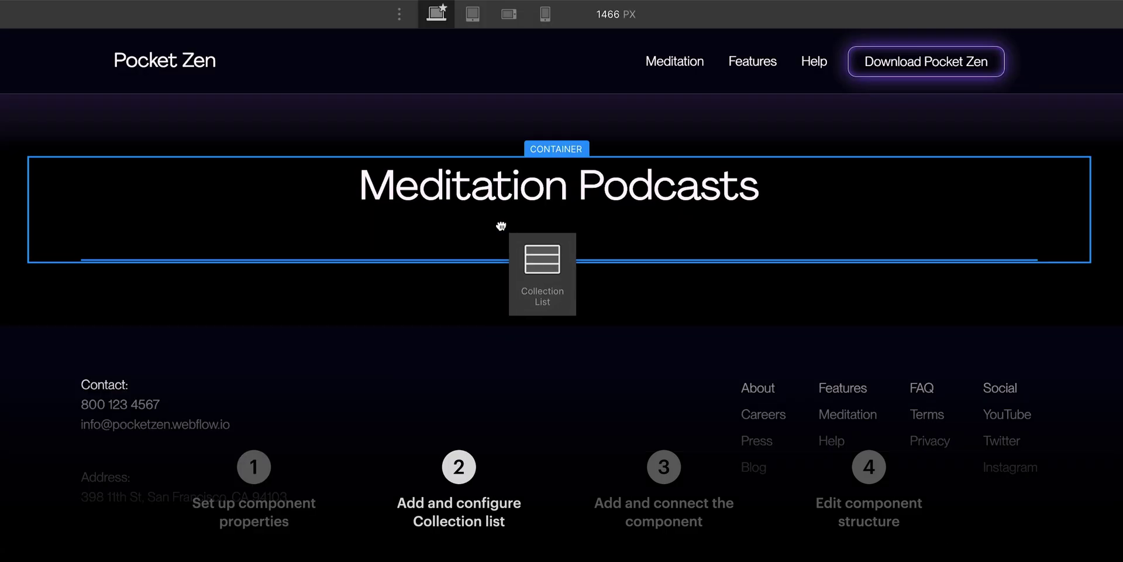
{"action": "left_click_drag", "start_coordinate": [464, 253], "coordinate": [500, 223]}
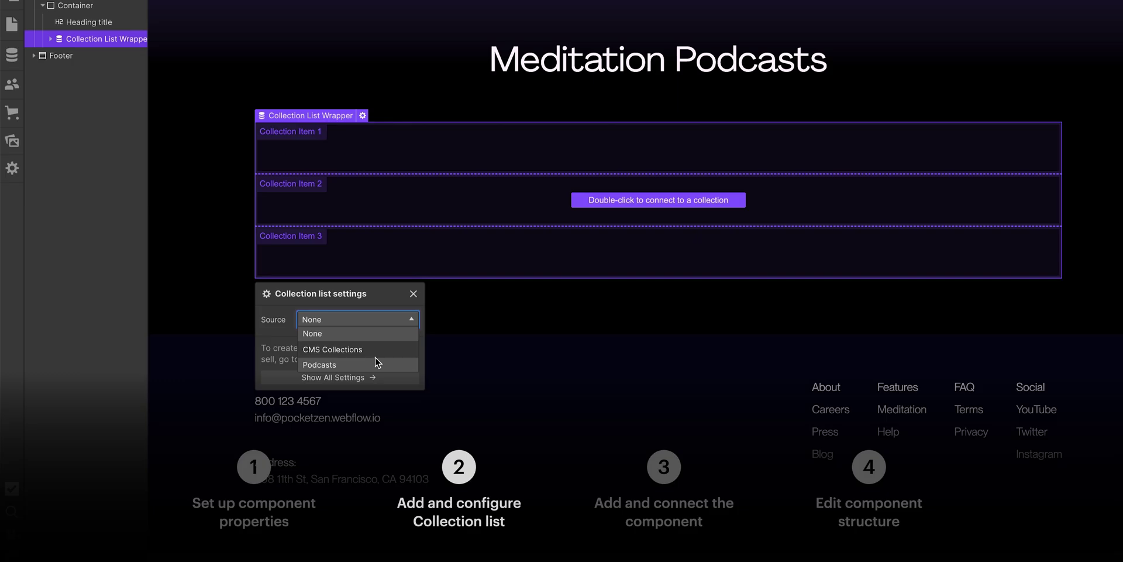
{"action": "left_click", "coordinate": [374, 364]}
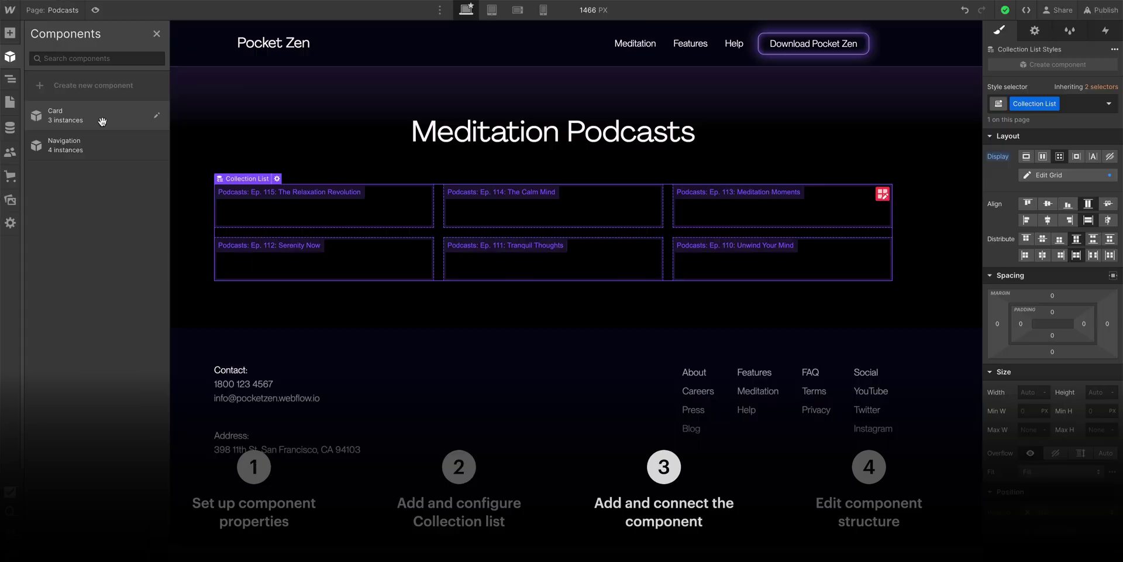
- Place the Card component in the list, binding its heading to Title and paragraph to Description
{"action": "left_click_drag", "start_coordinate": [61, 113], "coordinate": [313, 210]}
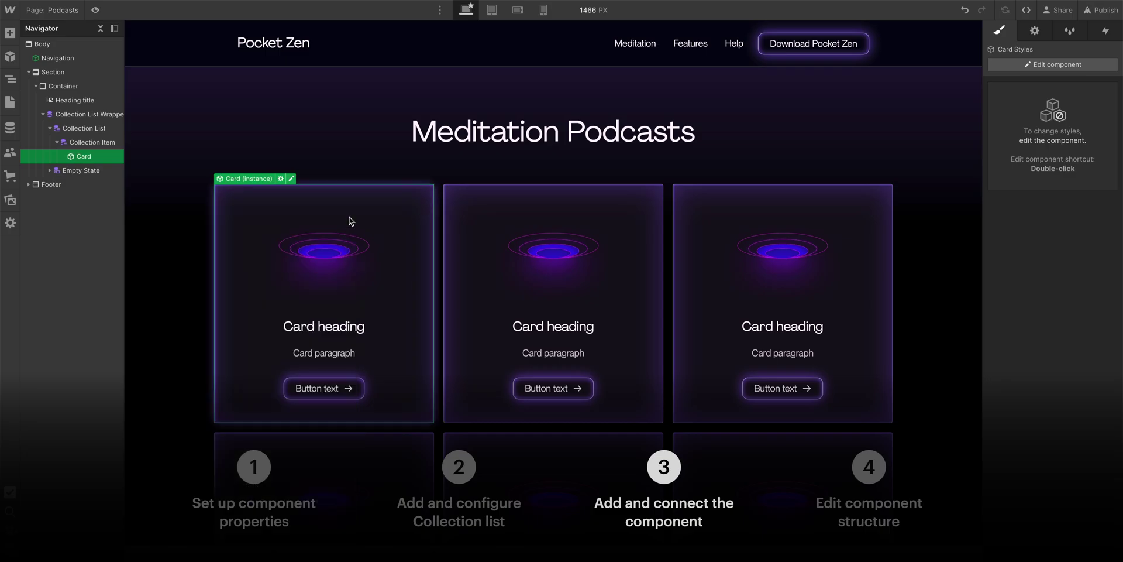
{"action": "left_click", "coordinate": [350, 221]}
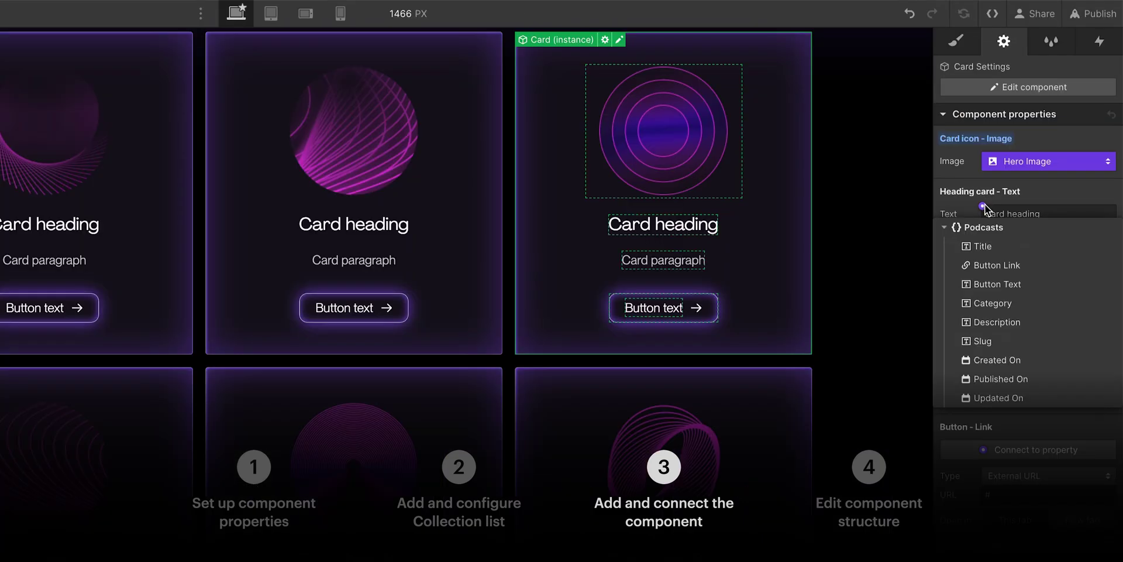
{"action": "left_click", "coordinate": [1001, 245]}
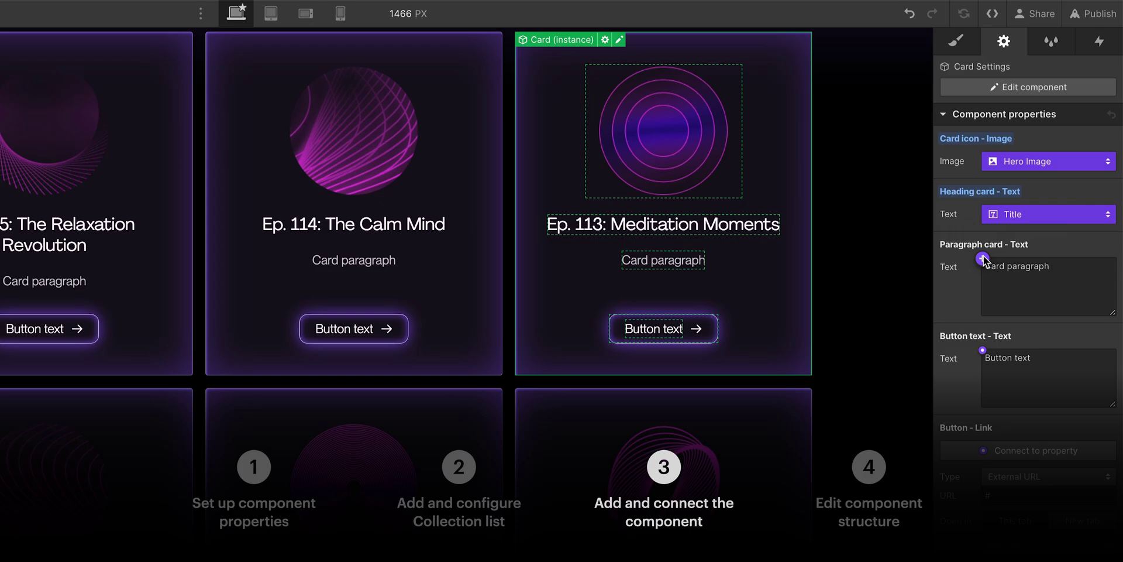
{"action": "left_click", "coordinate": [983, 259]}
{"action": "left_click", "coordinate": [997, 374]}
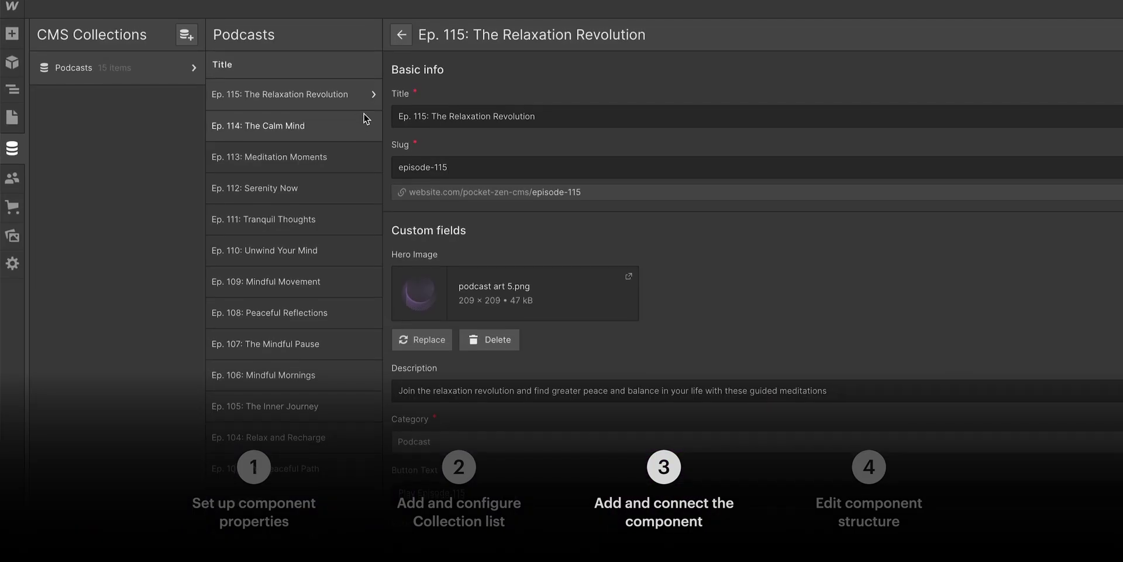
{"action": "left_click", "coordinate": [368, 118]}
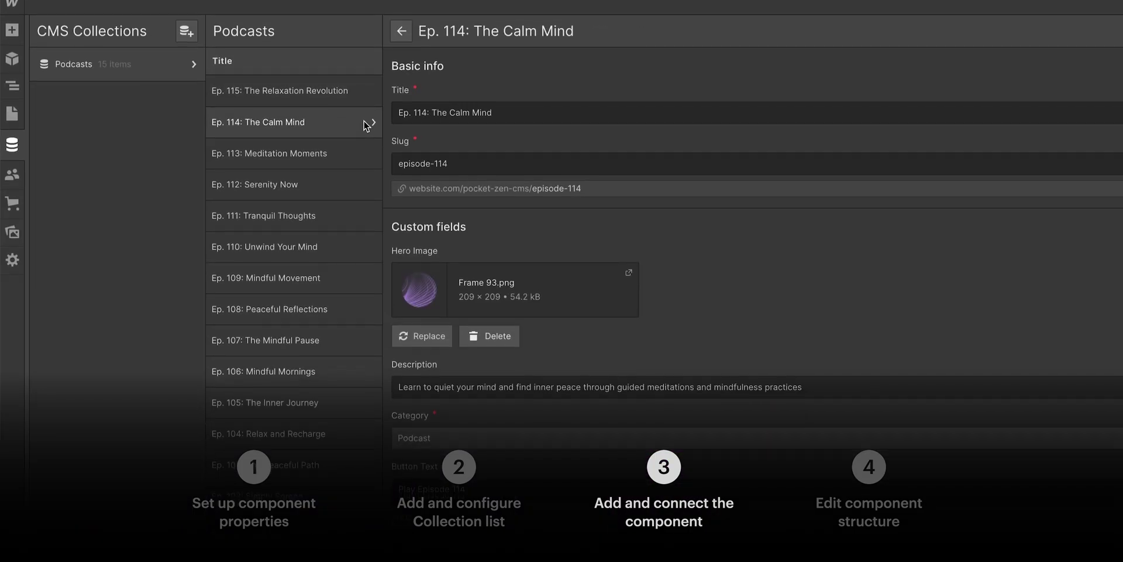
- View the Ep. 113 entry and move the Card icon below the Card heading
{"action": "left_click", "coordinate": [363, 142]}
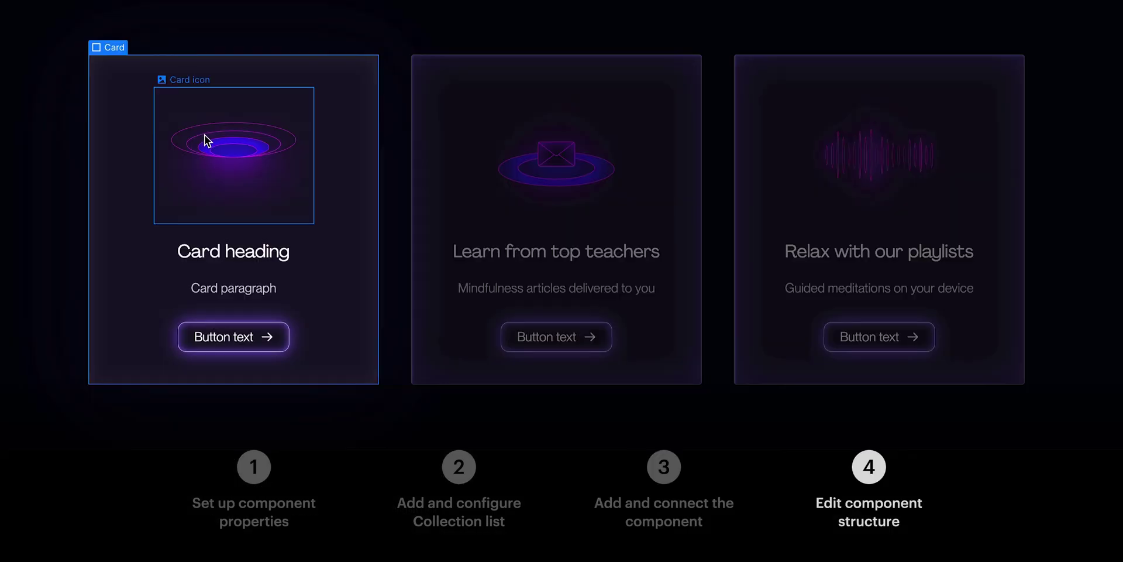
{"action": "left_click_drag", "start_coordinate": [210, 270], "coordinate": [209, 273]}
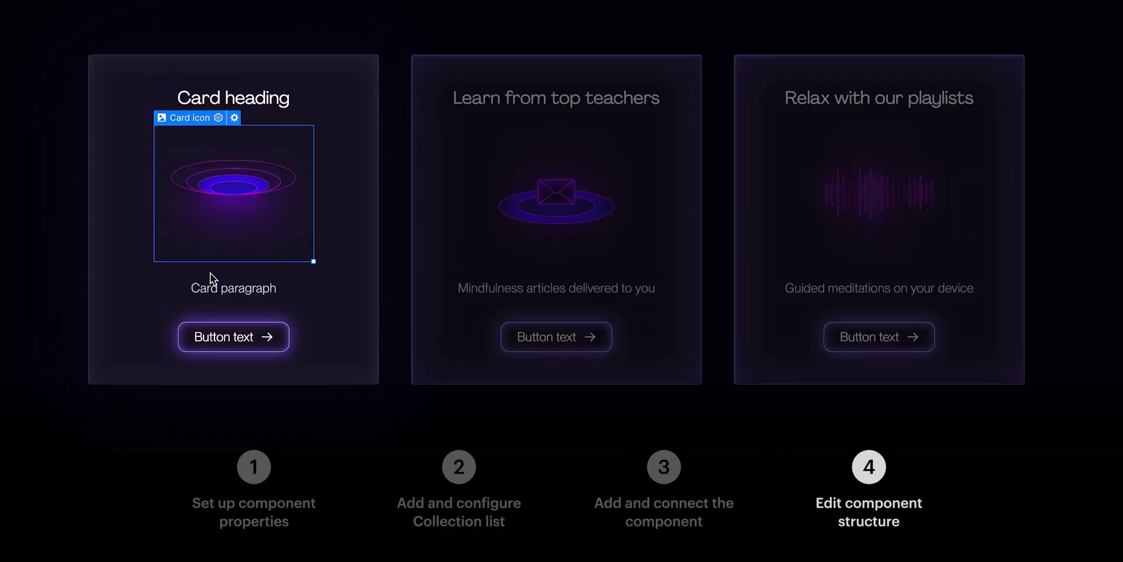